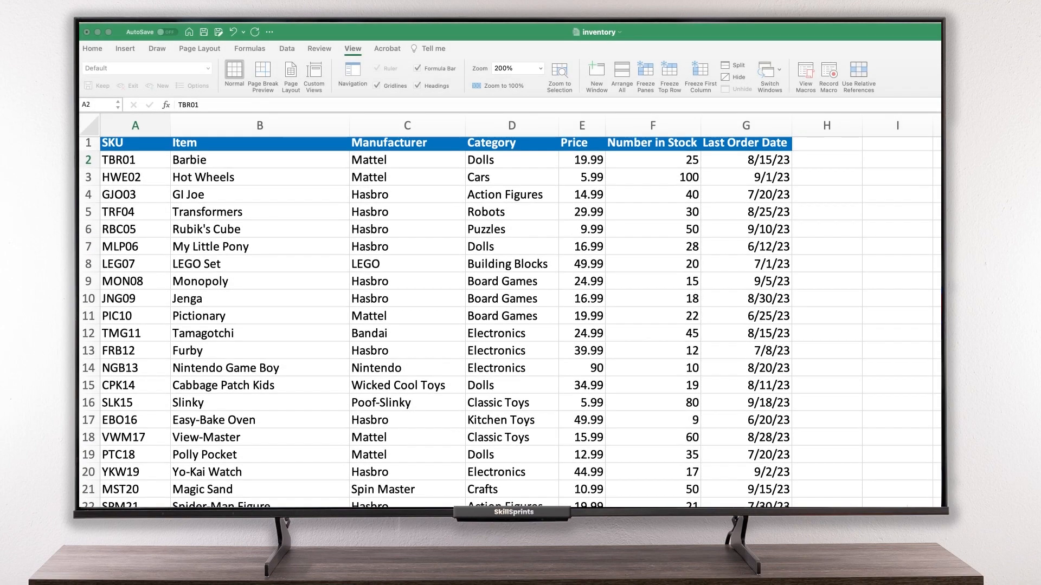
# Step: Sort the inventory list by the Item column from A to Z
pyautogui.scroll(-6, 511, 322)
pyautogui.scroll(-7, 512, 322)
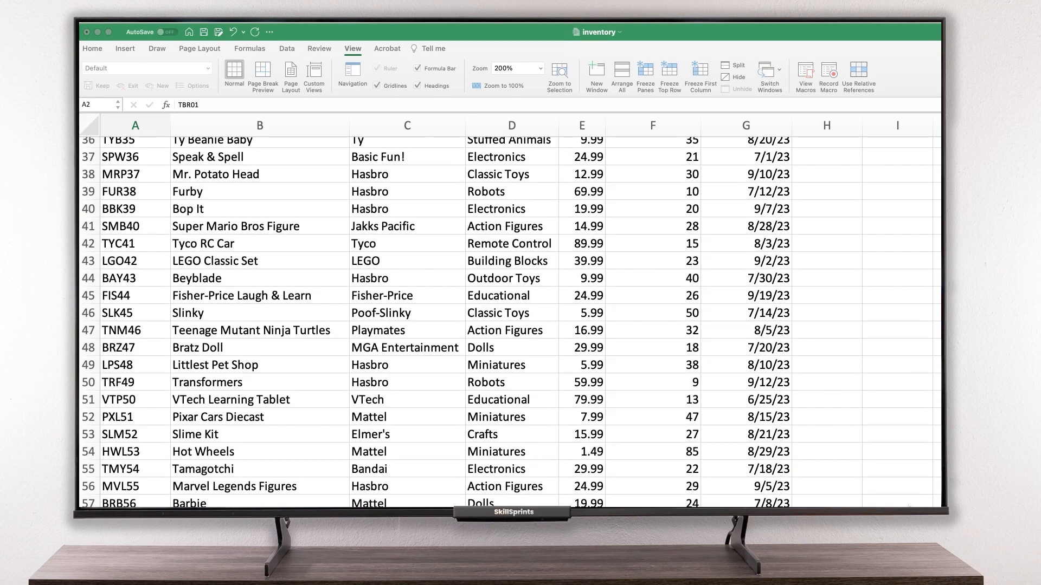
pyautogui.scroll(12, 511, 322)
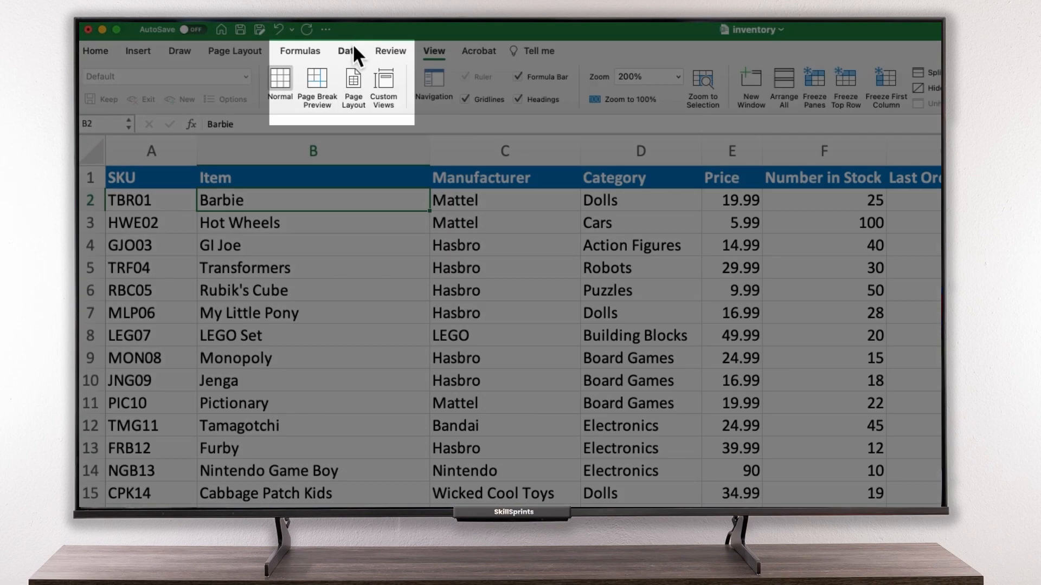
pyautogui.click(352, 48)
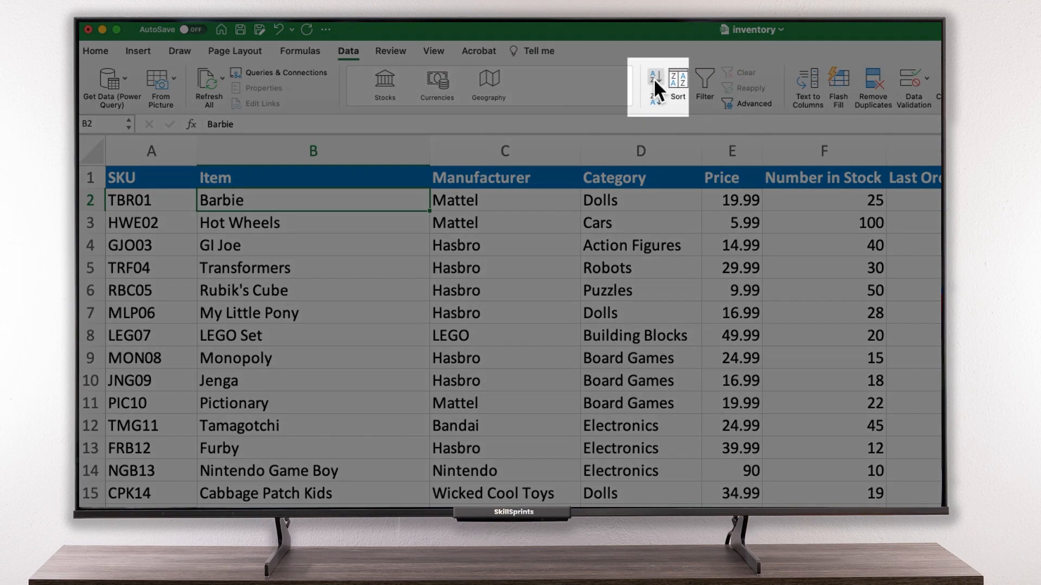
pyautogui.click(655, 81)
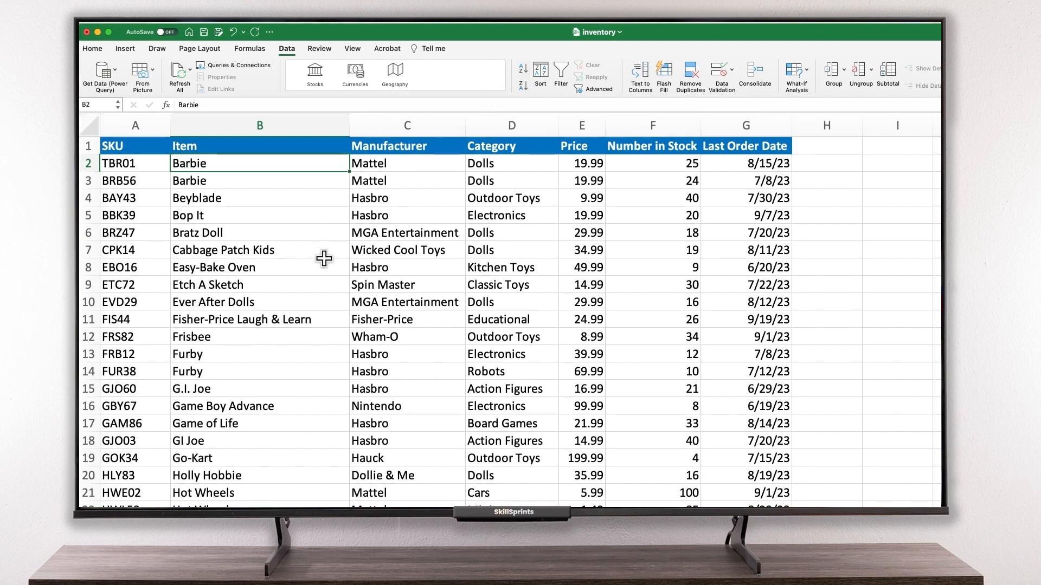
# Step: Examine the Item order down the list and compare the SKUs of the two Barbie rows
pyautogui.scroll(-5, 324, 259)
pyautogui.scroll(-8, 324, 259)
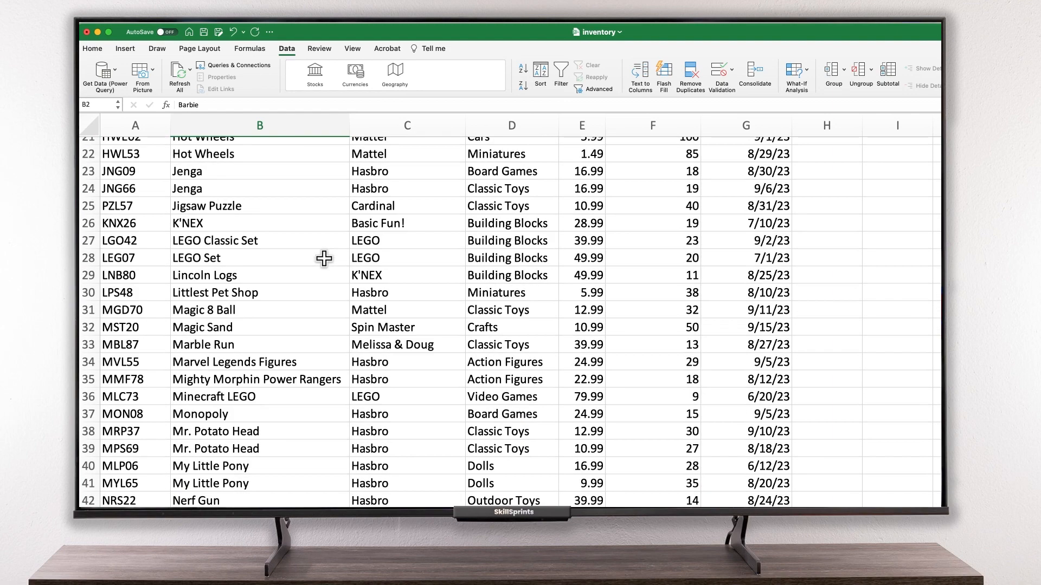
pyautogui.scroll(10, 324, 258)
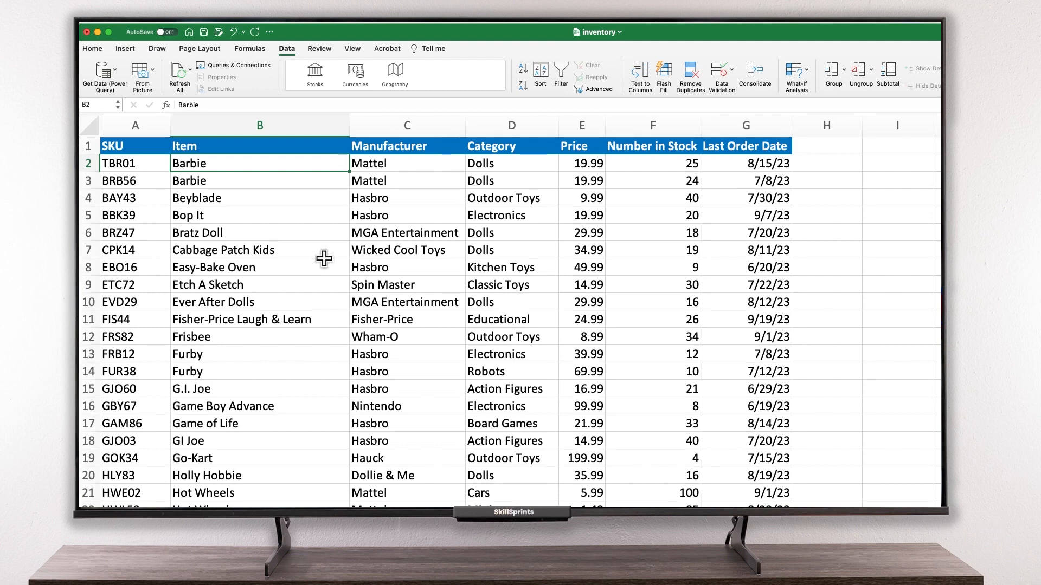
pyautogui.click(148, 165)
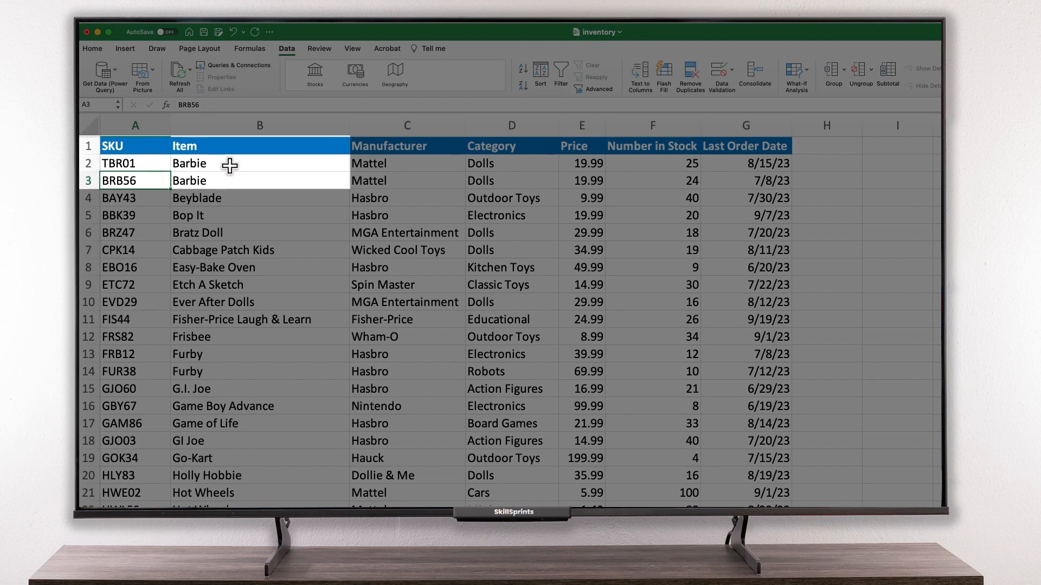
pyautogui.click(230, 181)
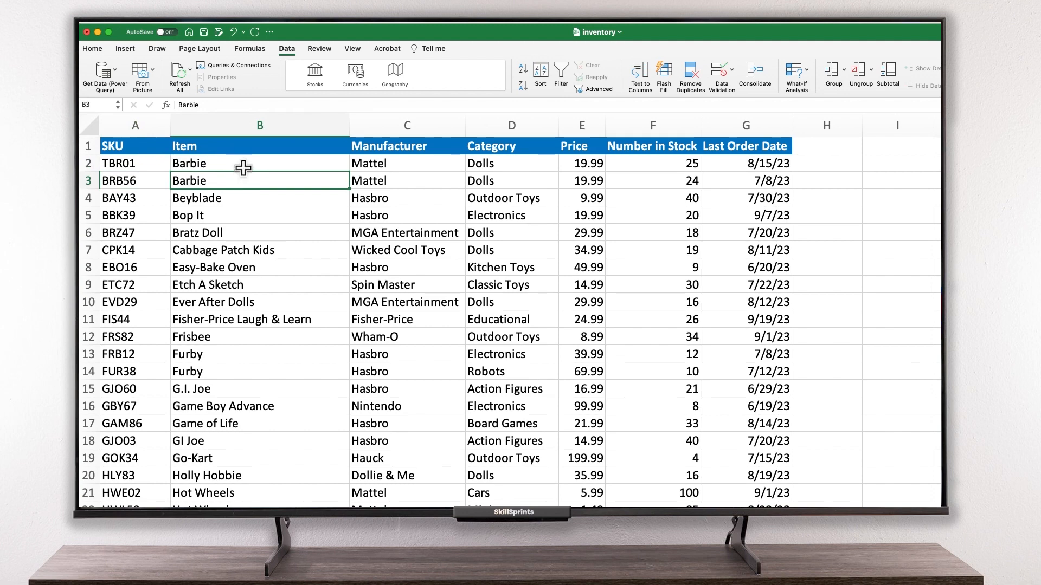
pyautogui.click(241, 168)
pyautogui.click(240, 183)
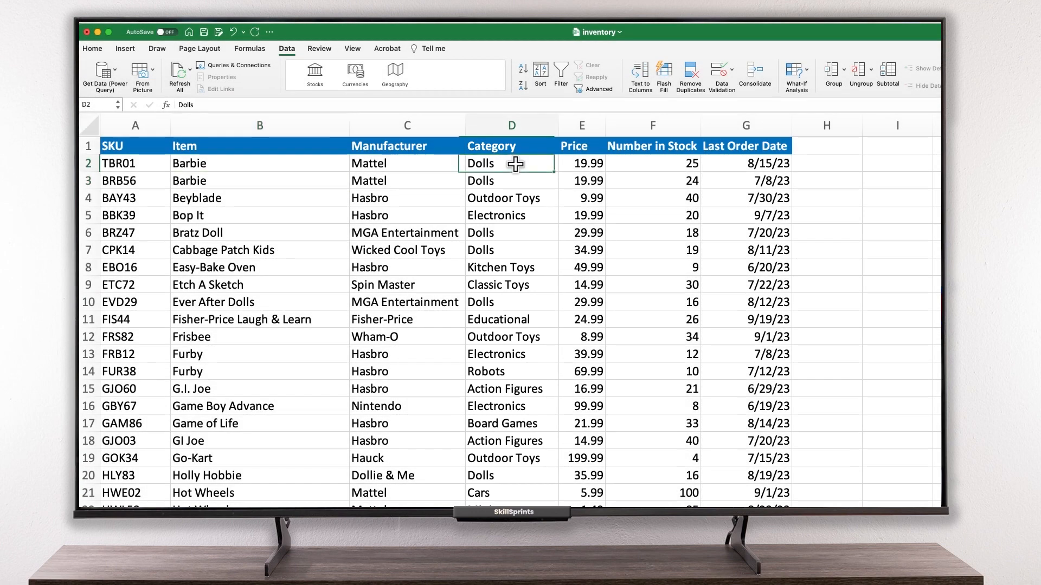
# Step: Sort the inventory by the Category column from A to Z, and reverse that order to Z to A
pyautogui.click(515, 164)
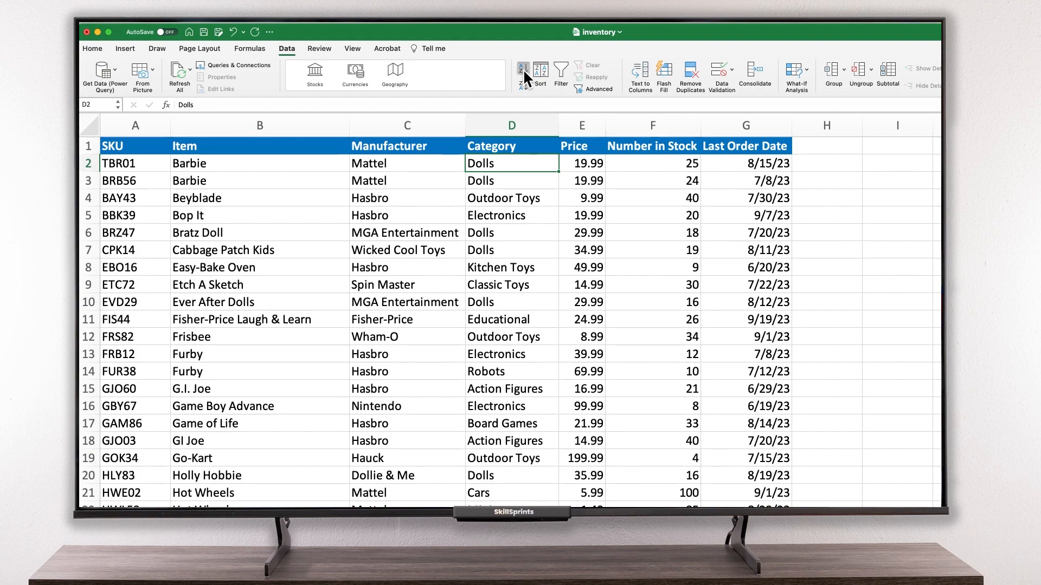
pyautogui.click(524, 73)
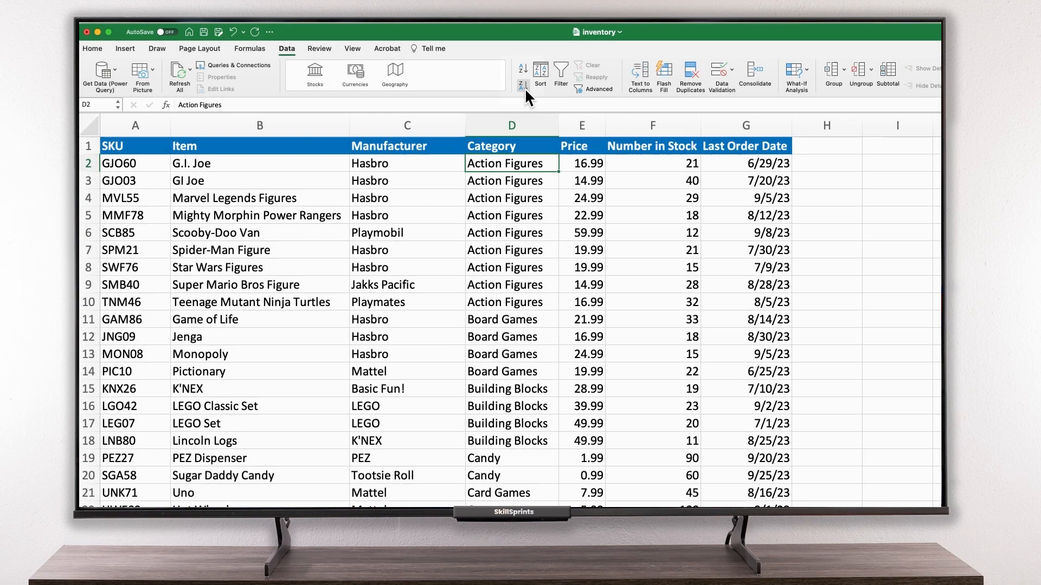
pyautogui.click(524, 86)
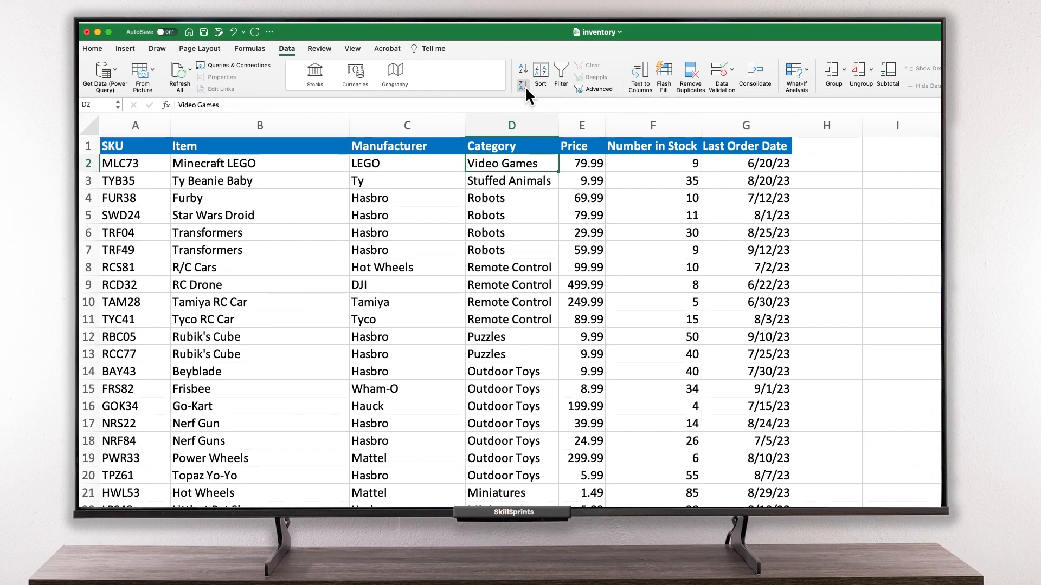
# Step: Sort the inventory by Price from largest to smallest, and reverse that order to smallest to largest
pyautogui.press('Right')
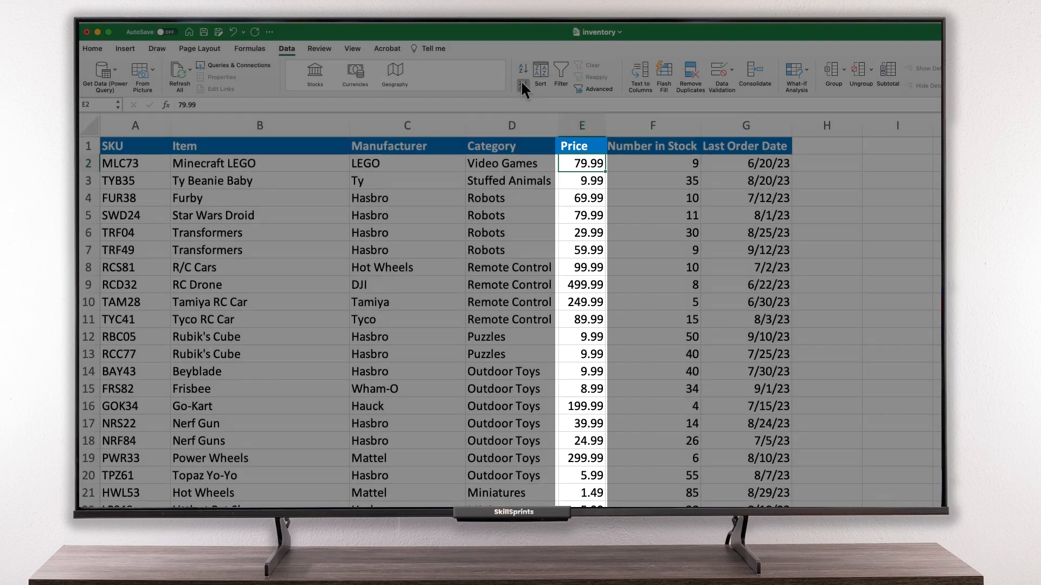
pyautogui.click(522, 81)
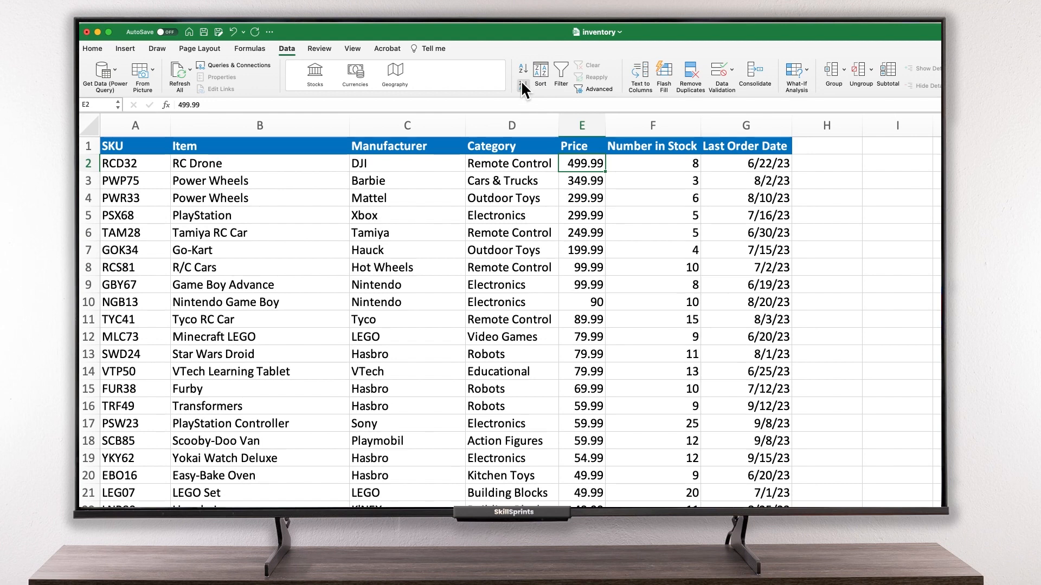
pyautogui.click(524, 67)
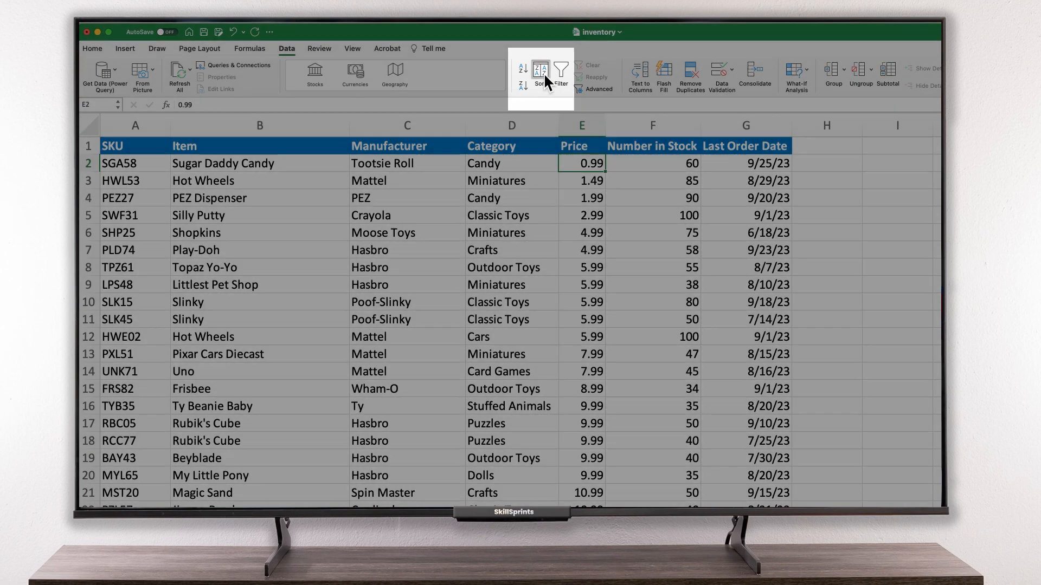
# Step: Start a custom sort whose first level orders the Manufacturer column by Values from A to Z
pyautogui.click(545, 73)
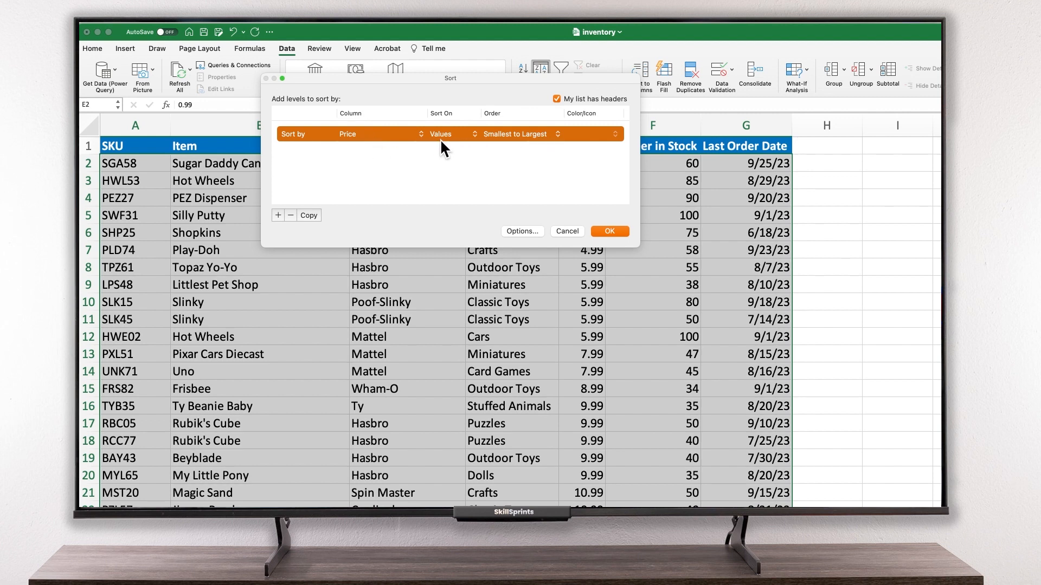
pyautogui.click(399, 135)
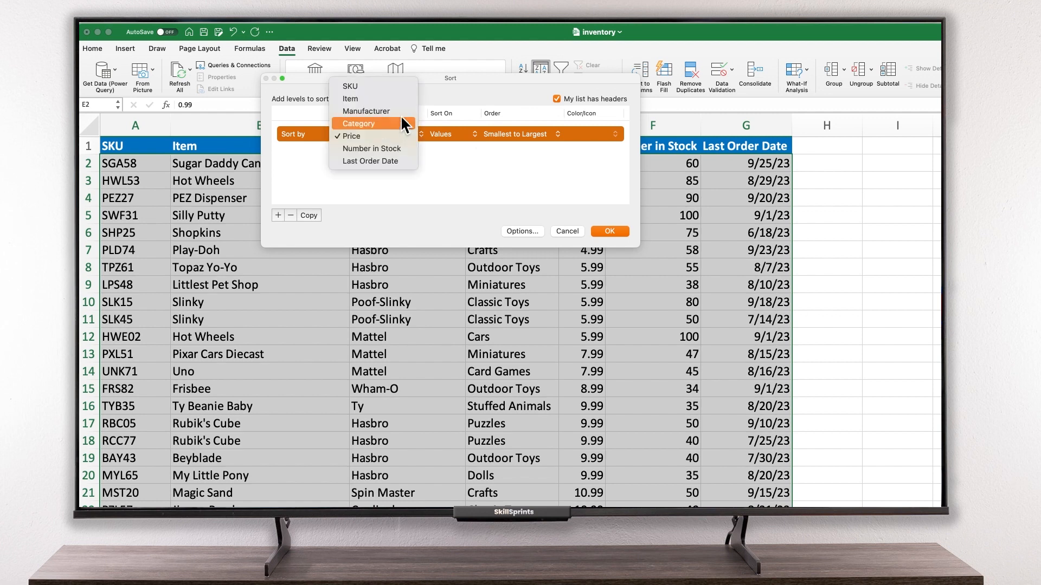
pyautogui.click(401, 111)
pyautogui.click(467, 136)
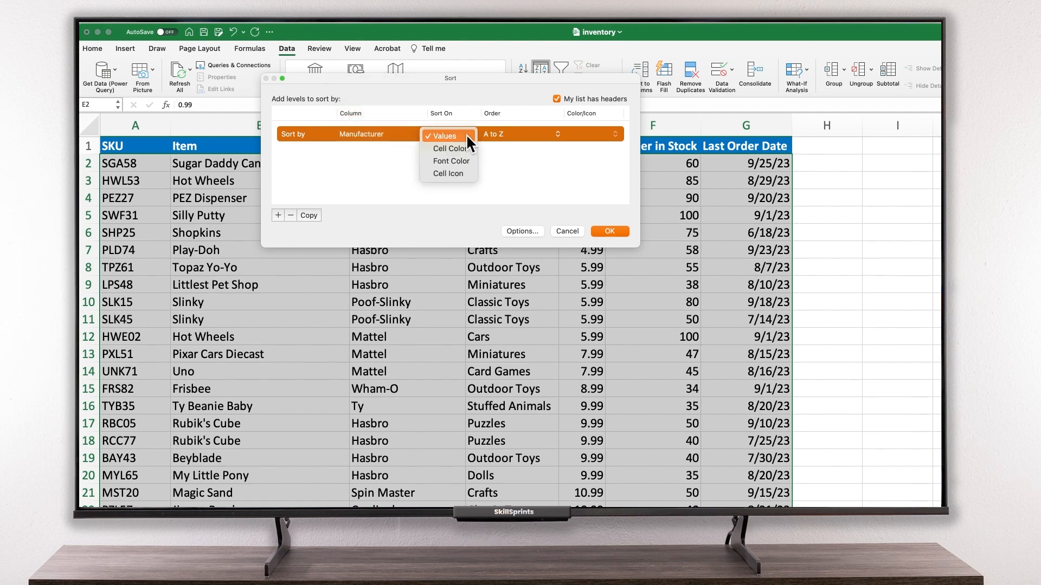
pyautogui.click(466, 136)
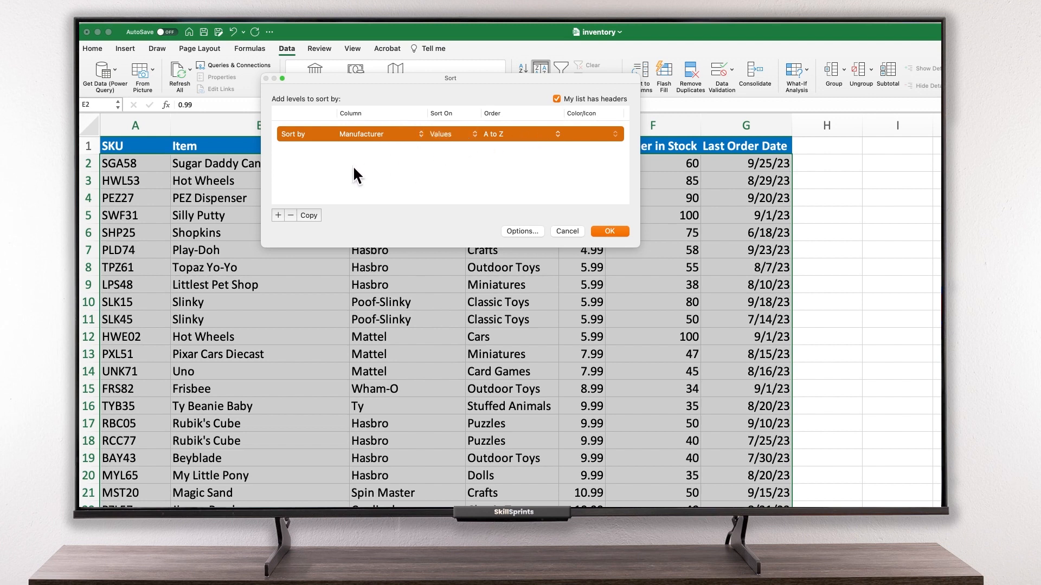
# Step: Add a second sort level on the Item column by Values from A to Z and apply the custom sort
pyautogui.click(277, 216)
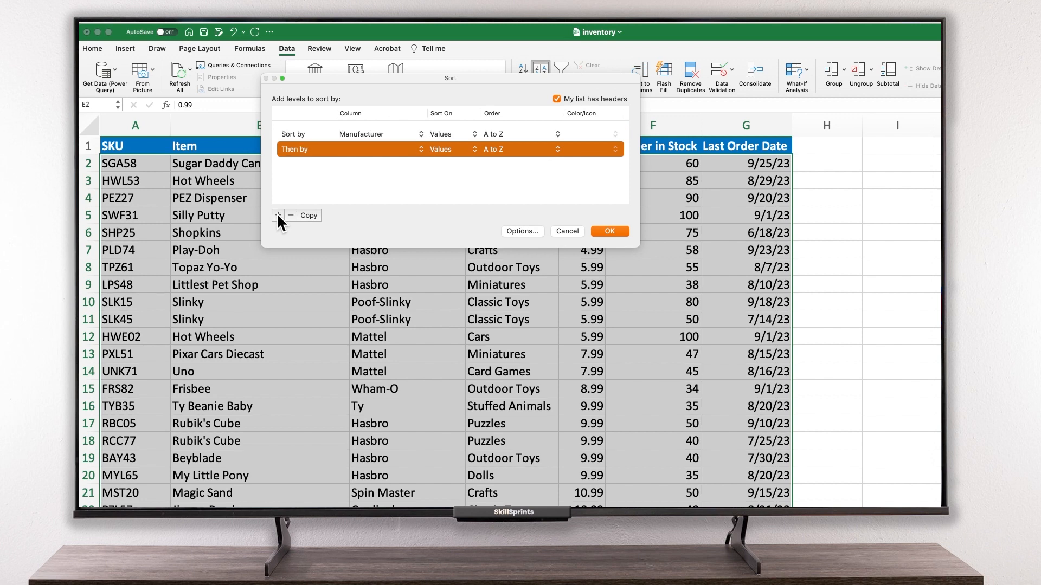
pyautogui.click(391, 146)
pyautogui.click(387, 158)
pyautogui.click(608, 232)
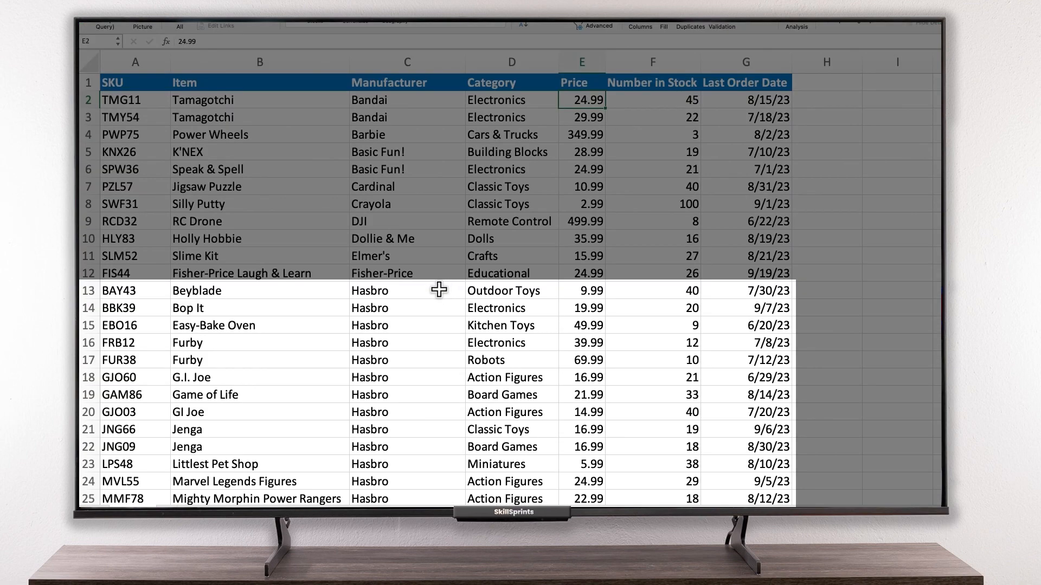
# Step: Examine the Manufacturer column through the block of Hasbro rows to check how they are grouped
pyautogui.click(439, 353)
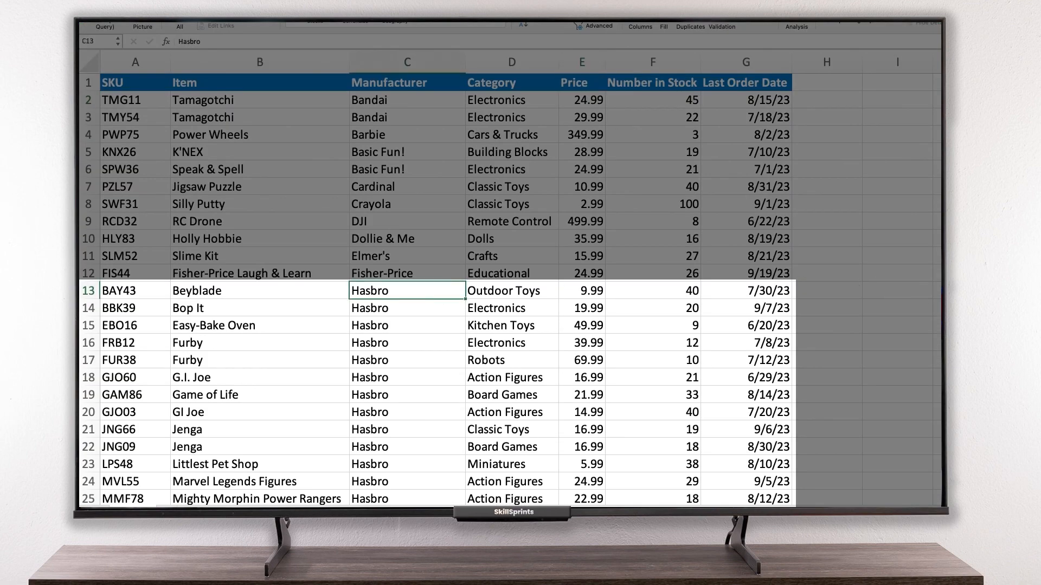
pyautogui.press('Up')
pyautogui.press('Down')
pyautogui.press('Down')
pyautogui.press('Down')
pyautogui.press('Down')
pyautogui.press('Down')
pyautogui.press('Down')
pyautogui.press('Down')
pyautogui.press('Down')
pyautogui.press('Down')
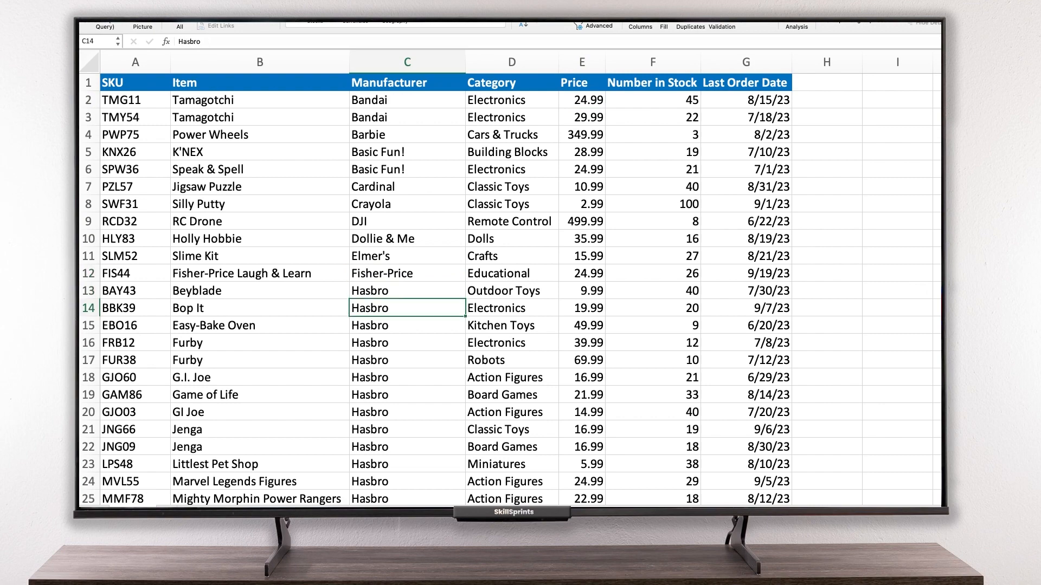
pyautogui.press('Down')
pyautogui.press('Down')
pyautogui.press('Down')
pyautogui.press('Down')
pyautogui.press('Down')
pyautogui.press('Down')
pyautogui.press('Down')
pyautogui.press('Down')
pyautogui.press('Down')
pyautogui.press('Down')
pyautogui.press('Down')
pyautogui.press('Down')
pyautogui.press('Down')
pyautogui.press('Down')
pyautogui.press('Down')
pyautogui.press('Down')
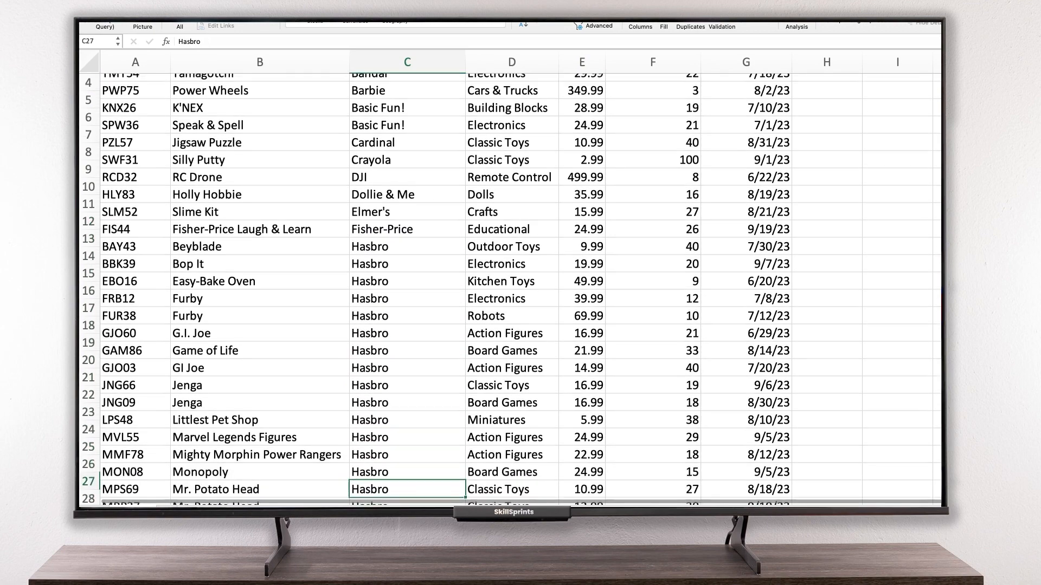
pyautogui.press('Down')
pyautogui.press('Down')
pyautogui.press('Down')
pyautogui.press('Down')
pyautogui.press('Down')
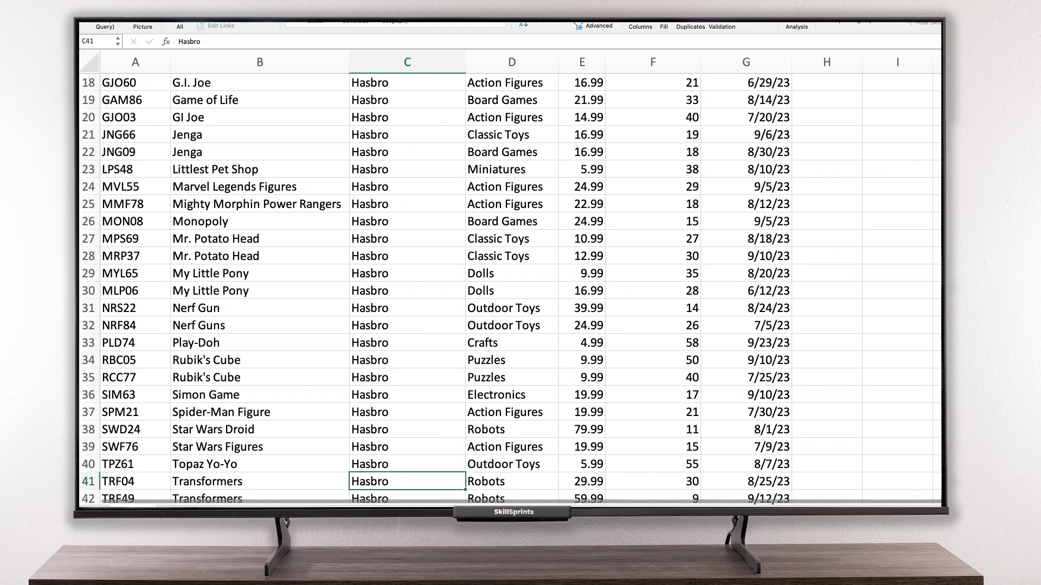
pyautogui.press('Up')
pyautogui.press('Up')
pyautogui.press('Up')
pyautogui.press('Up')
pyautogui.press('Up')
pyautogui.press('Up')
pyautogui.press('Up')
pyautogui.press('Up')
pyautogui.press('Up')
pyautogui.press('Up')
pyautogui.press('Up')
pyautogui.press('Up')
pyautogui.press('Up')
pyautogui.press('Up')
pyautogui.press('Up')
pyautogui.press('Up')
pyautogui.press('Up')
pyautogui.press('Up')
pyautogui.press('Up')
pyautogui.press('Up')
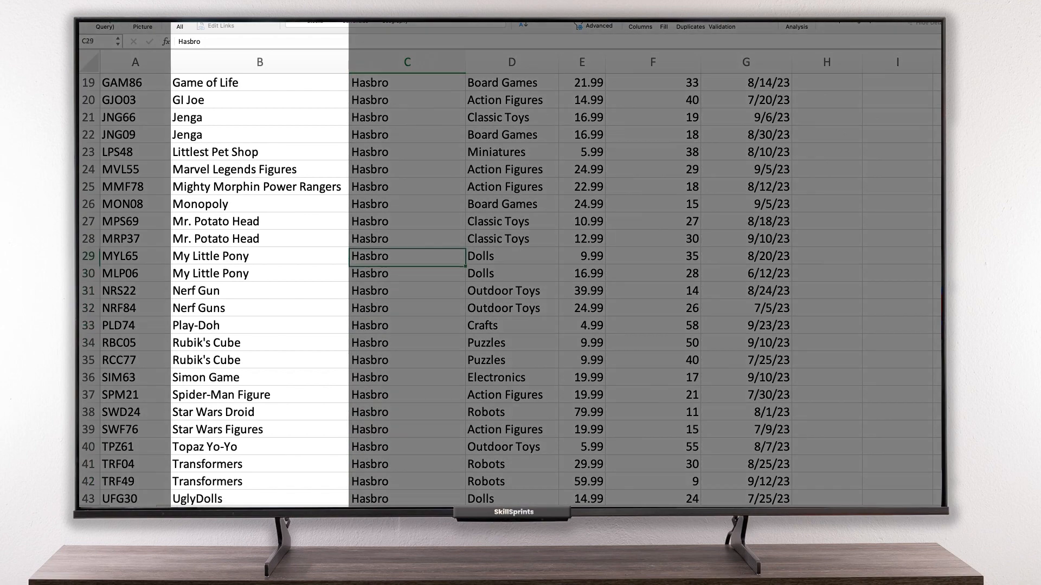
pyautogui.press('Up')
pyautogui.press('Up')
pyautogui.press('Up')
pyautogui.press('Up')
pyautogui.press('Up')
pyautogui.press('Up')
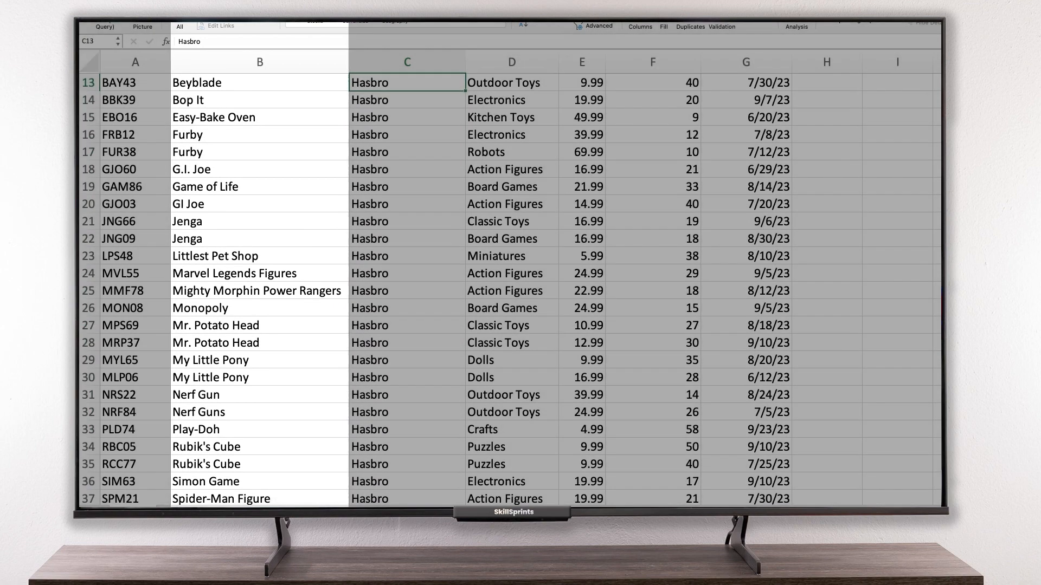
# Step: Examine the Item column within the Hasbro rows to check the order of the items
pyautogui.press('Up')
pyautogui.press('Left')
pyautogui.press('Down')
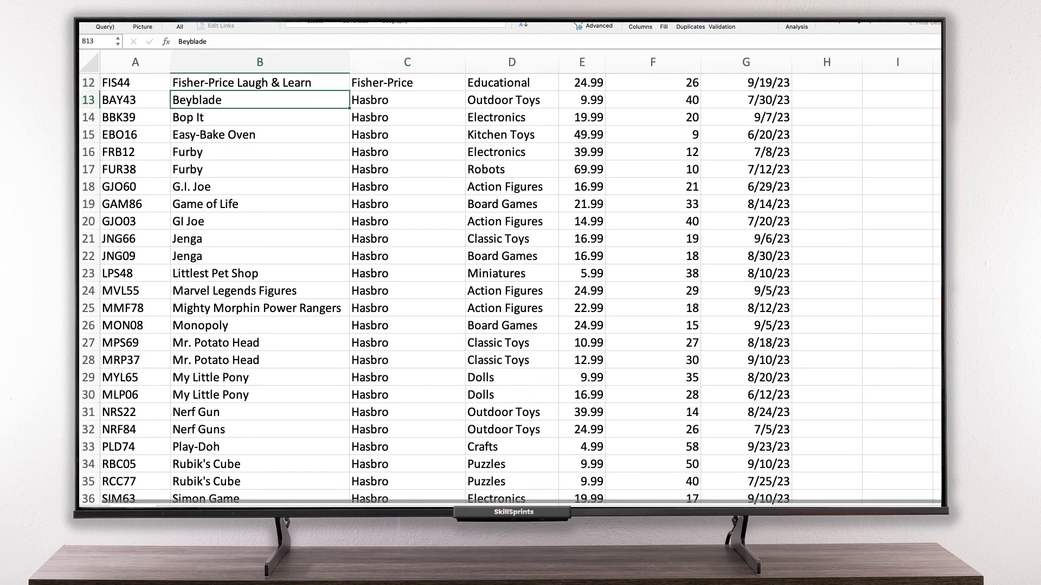
pyautogui.press('Down')
pyautogui.press('Down')
pyautogui.press('Down')
pyautogui.press('Down')
pyautogui.press('Down')
pyautogui.press('Down')
pyautogui.press('Down')
pyautogui.press('Down')
pyautogui.press('Down')
pyautogui.press('Down')
pyautogui.press('Down')
pyautogui.press('Down')
pyautogui.press('Down')
pyautogui.press('Down')
pyautogui.press('Down')
pyautogui.press('Down')
pyautogui.press('Down')
pyautogui.press('Down')
pyautogui.press('Down')
pyautogui.press('Down')
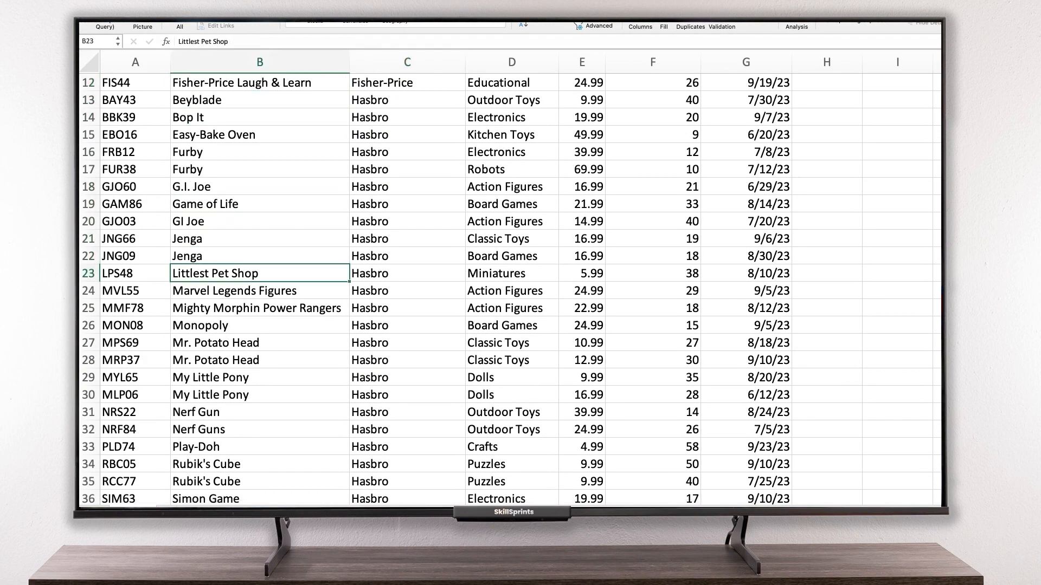
pyautogui.press('Down')
pyautogui.press('Down')
pyautogui.press('Down')
pyautogui.press('Down')
pyautogui.press('Down')
pyautogui.press('Down')
pyautogui.press('Down')
pyautogui.press('Down')
pyautogui.press('Down')
pyautogui.press('Down')
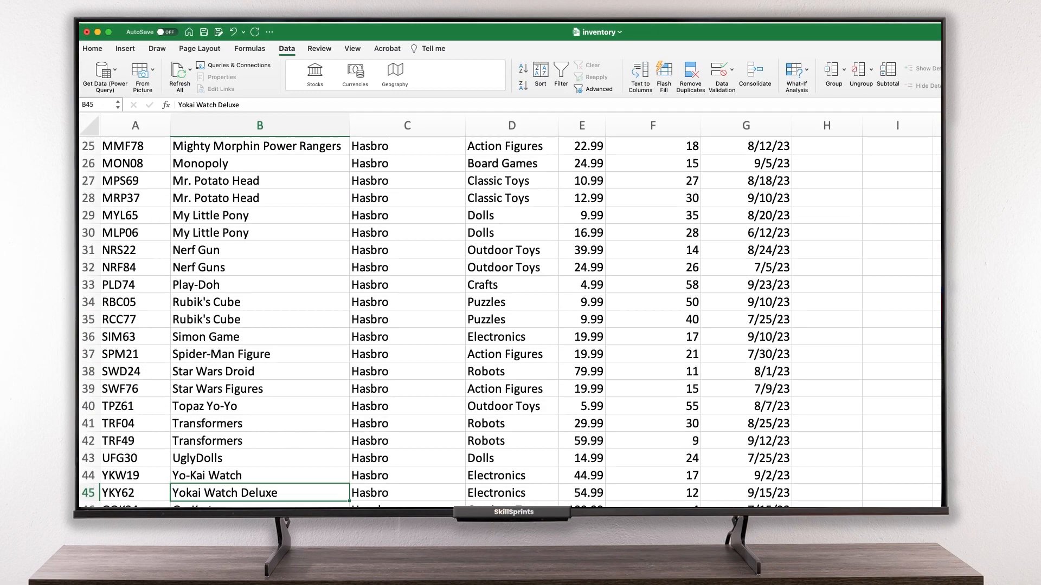
pyautogui.press('Up')
pyautogui.press('Up')
pyautogui.press('Up')
pyautogui.press('Up')
pyautogui.press('Up')
pyautogui.press('Up')
pyautogui.press('Up')
pyautogui.press('Up')
pyautogui.press('Up')
pyautogui.press('Up')
pyautogui.press('Up')
pyautogui.press('Up')
pyautogui.press('Up')
pyautogui.press('Up')
pyautogui.press('Up')
pyautogui.press('Up')
pyautogui.press('Up')
pyautogui.press('Up')
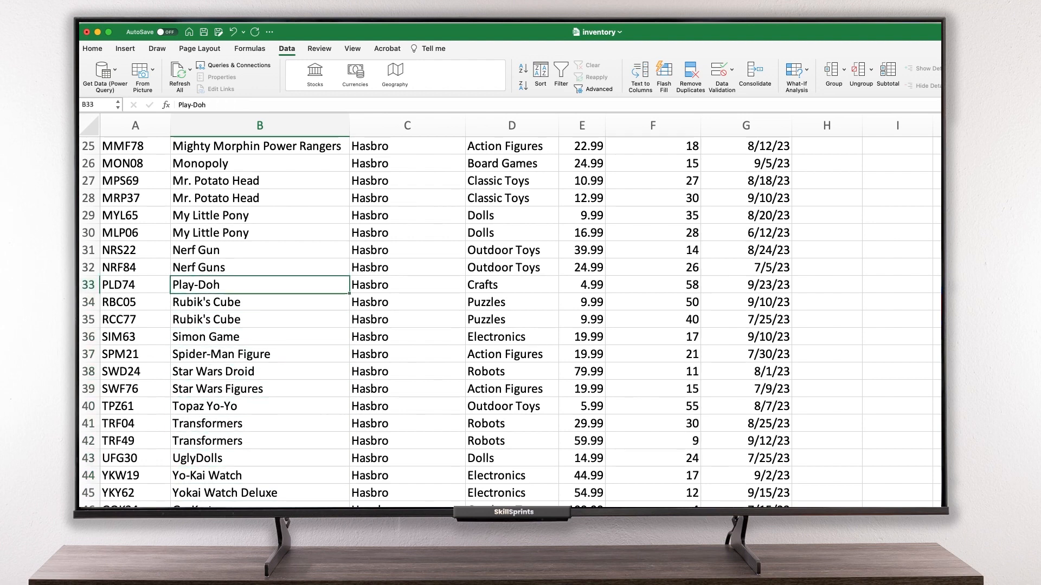
pyautogui.press('Up')
pyautogui.press('Up')
pyautogui.press('Up')
pyautogui.press('Up')
pyautogui.press('Up')
pyautogui.press('Up')
pyautogui.press('Up')
pyautogui.press('Up')
pyautogui.press('Up')
pyautogui.press('Up')
pyautogui.press('Up')
pyautogui.press('Up')
pyautogui.press('Up')
pyautogui.press('Up')
pyautogui.press('Up')
pyautogui.press('Up')
pyautogui.press('Up')
pyautogui.press('Up')
pyautogui.press('Up')
pyautogui.press('Up')
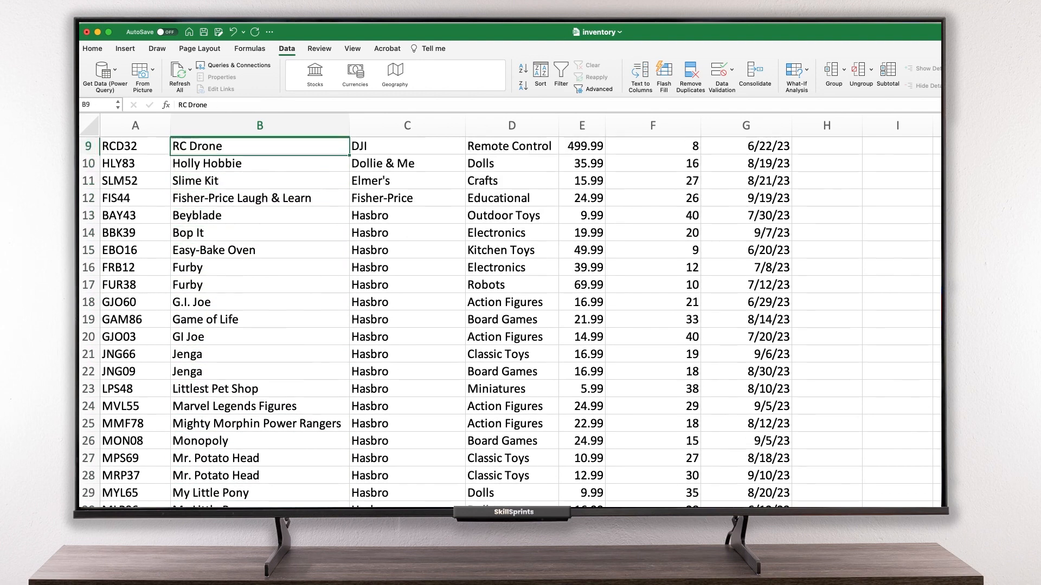
# Step: Turn on filtering for the inventory table and sort the Manufacturer column in descending order, restoring ascending order
pyautogui.press('Left')
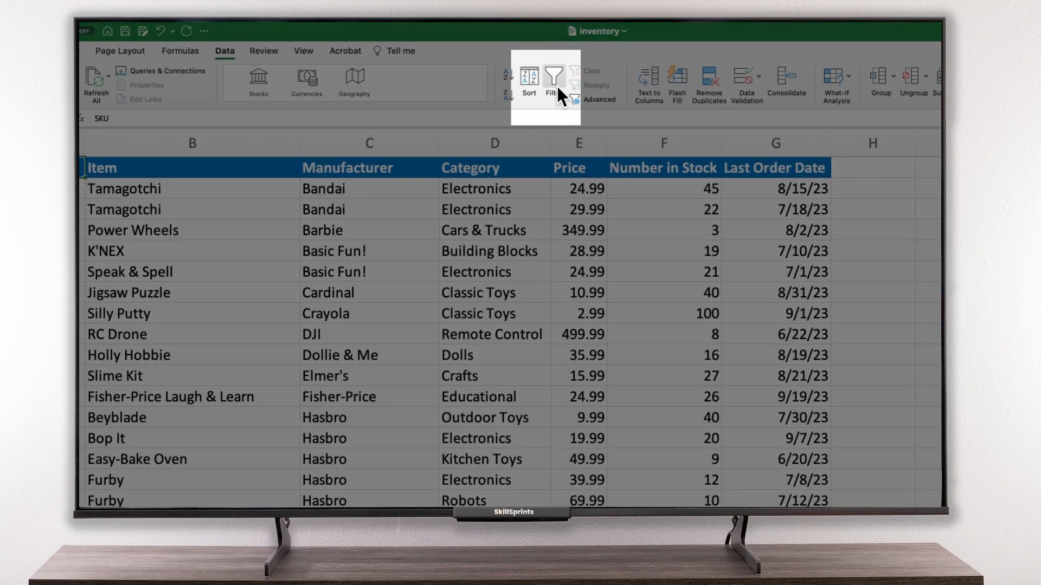
pyautogui.click(556, 85)
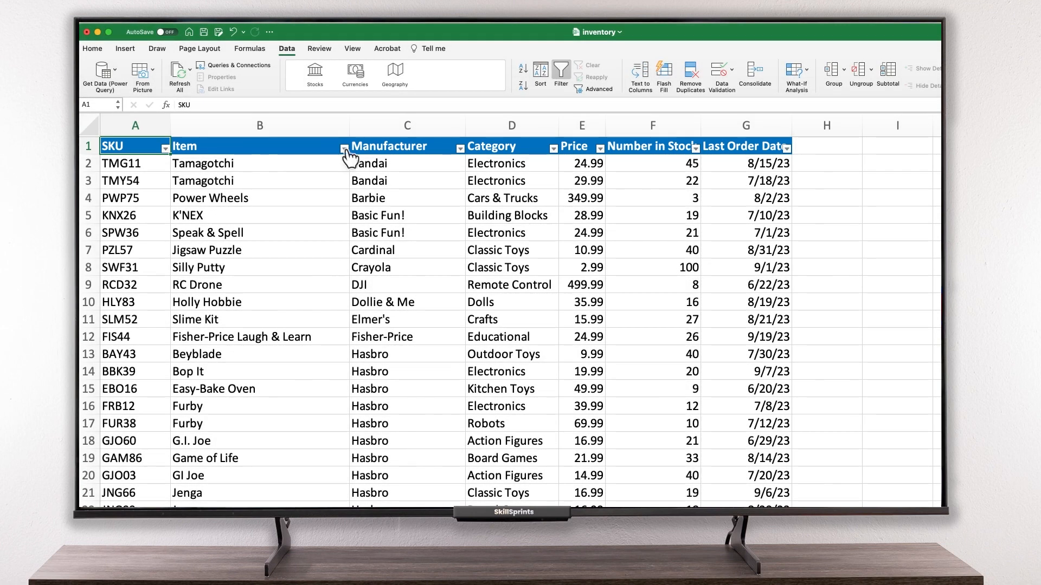
pyautogui.click(461, 149)
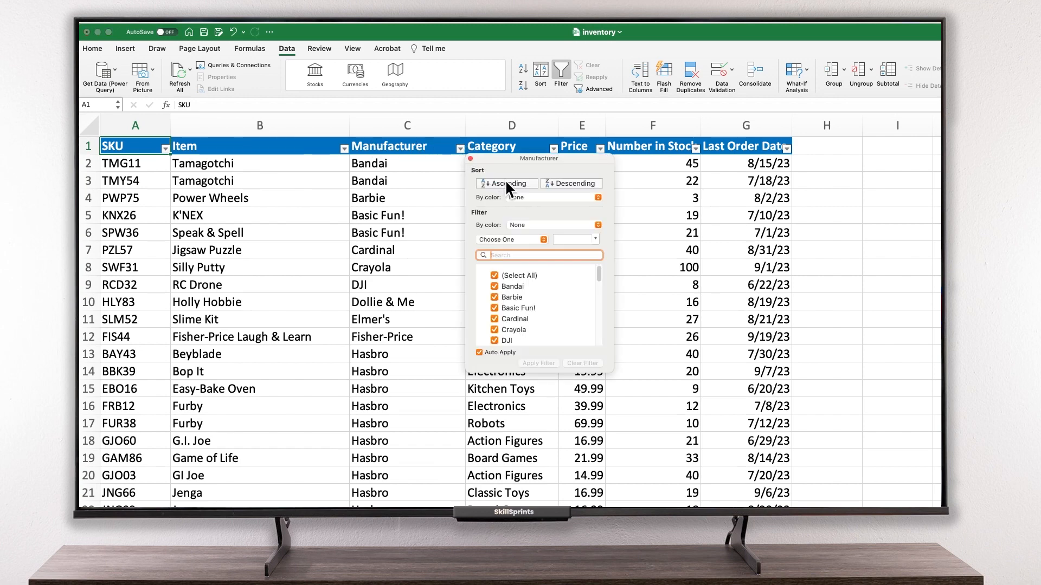
pyautogui.click(578, 183)
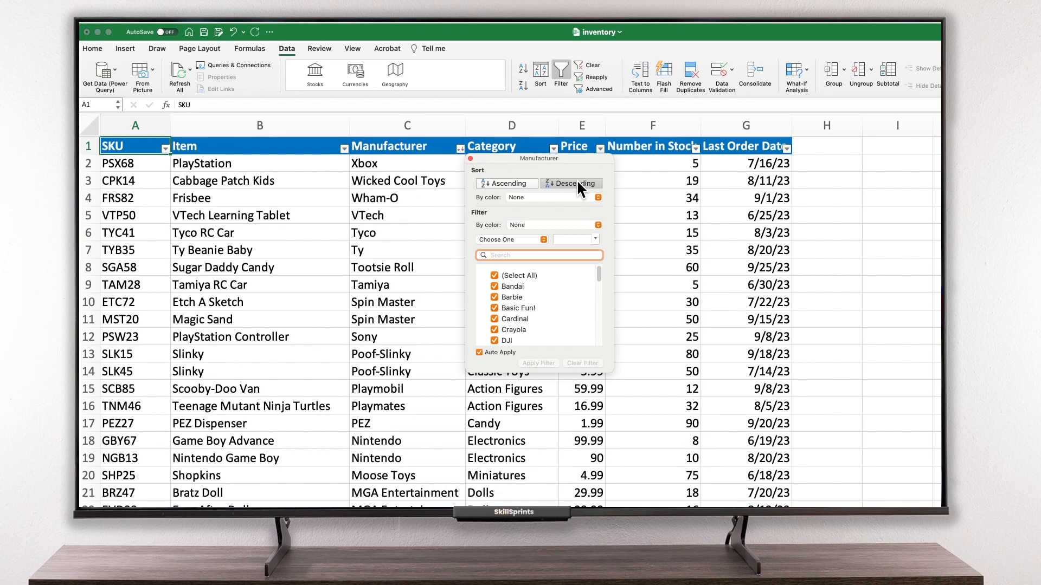
pyautogui.click(509, 184)
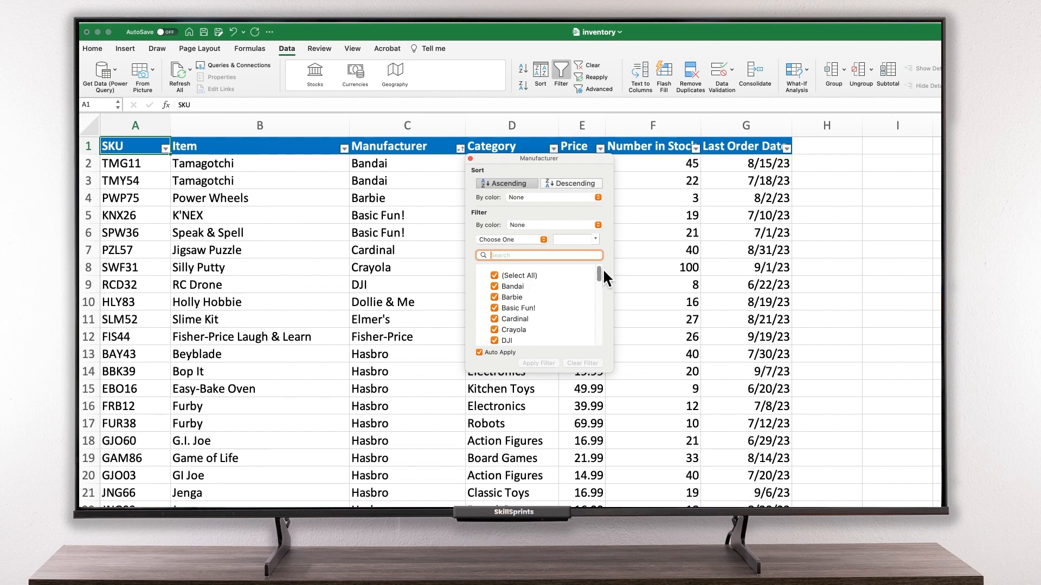
# Step: Deselect all manufacturers in the Manufacturer filter and select only Hot Wheels
pyautogui.moveTo(600, 270); pyautogui.dragTo(599, 274)
pyautogui.moveTo(598, 284); pyautogui.dragTo(574, 262)
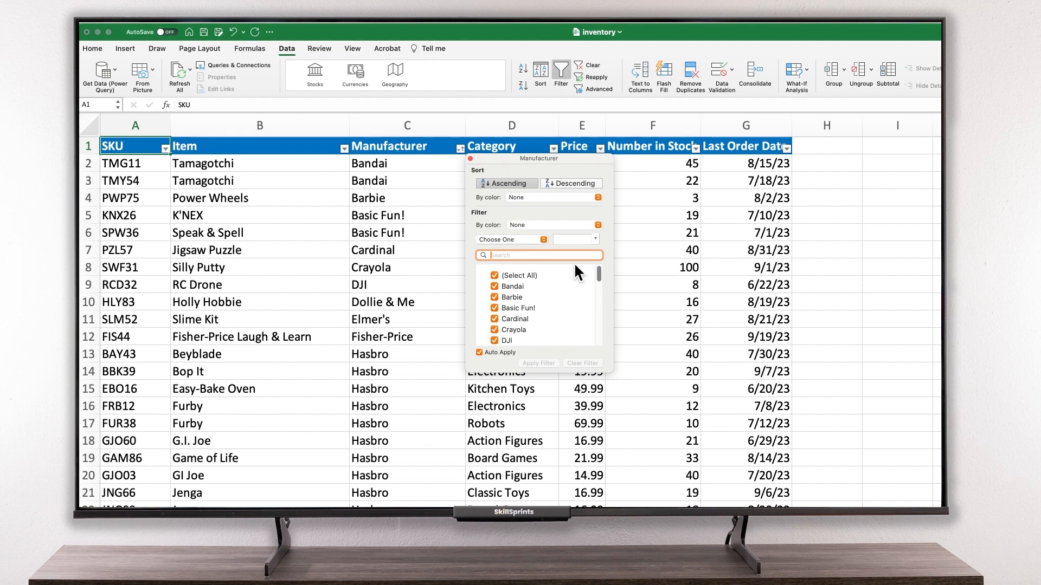
pyautogui.click(493, 275)
pyautogui.moveTo(593, 271); pyautogui.dragTo(594, 288)
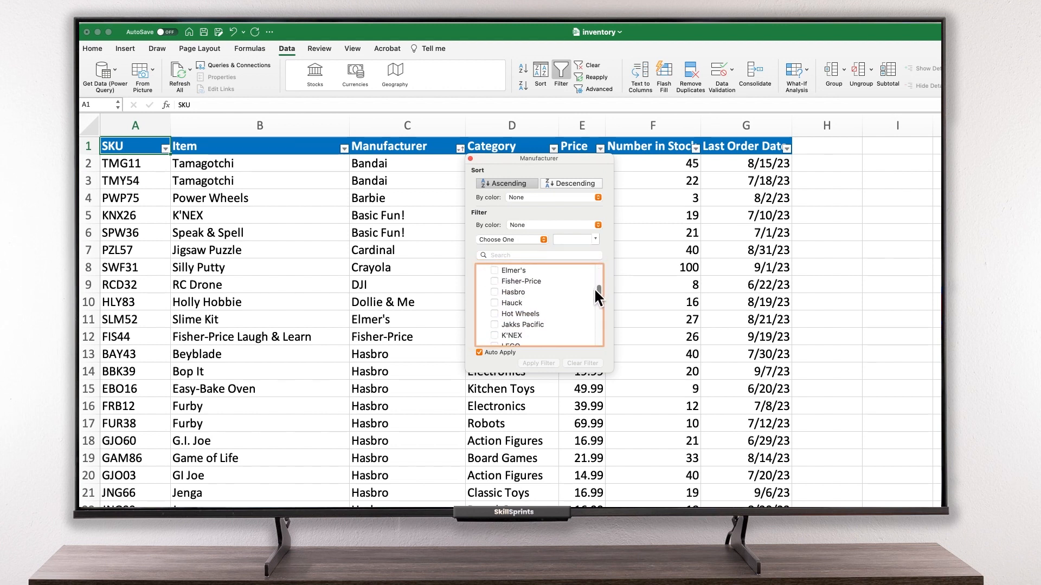
pyautogui.click(495, 312)
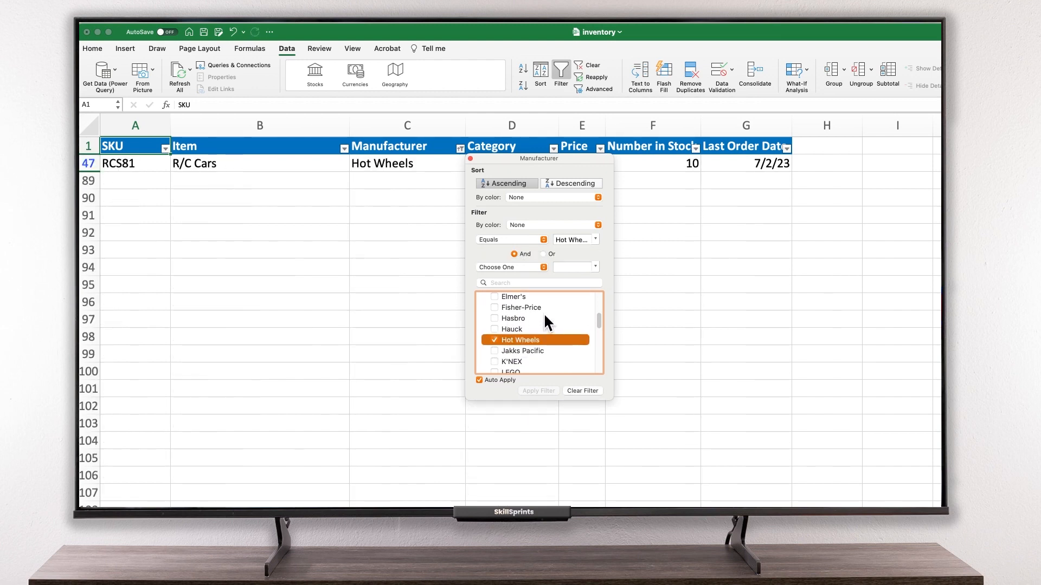
# Step: Change the Manufacturer filter to show only Hasbro items and review the filtered rows
pyautogui.moveTo(551, 153); pyautogui.dragTo(550, 199)
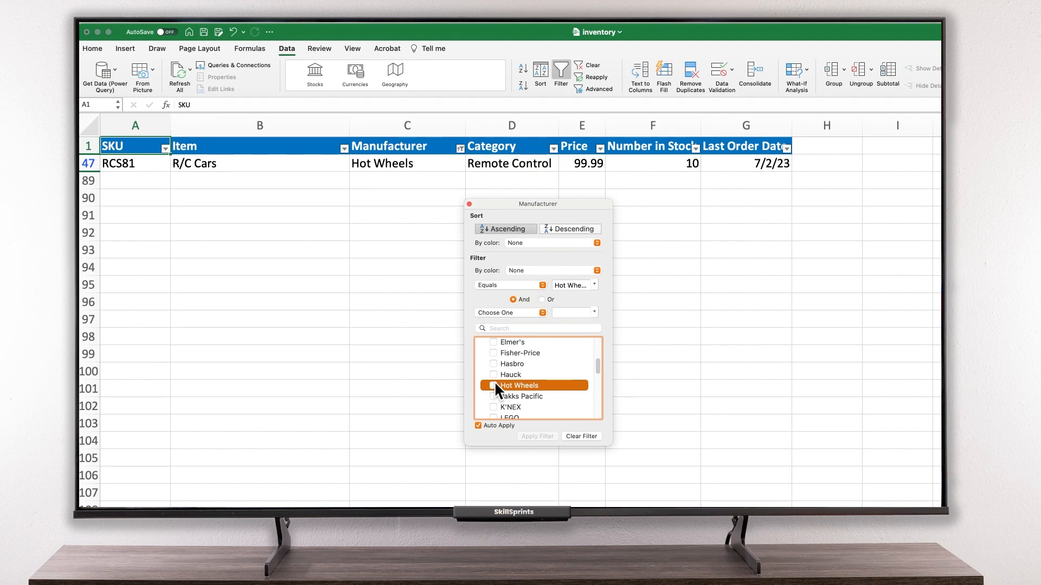
pyautogui.click(495, 364)
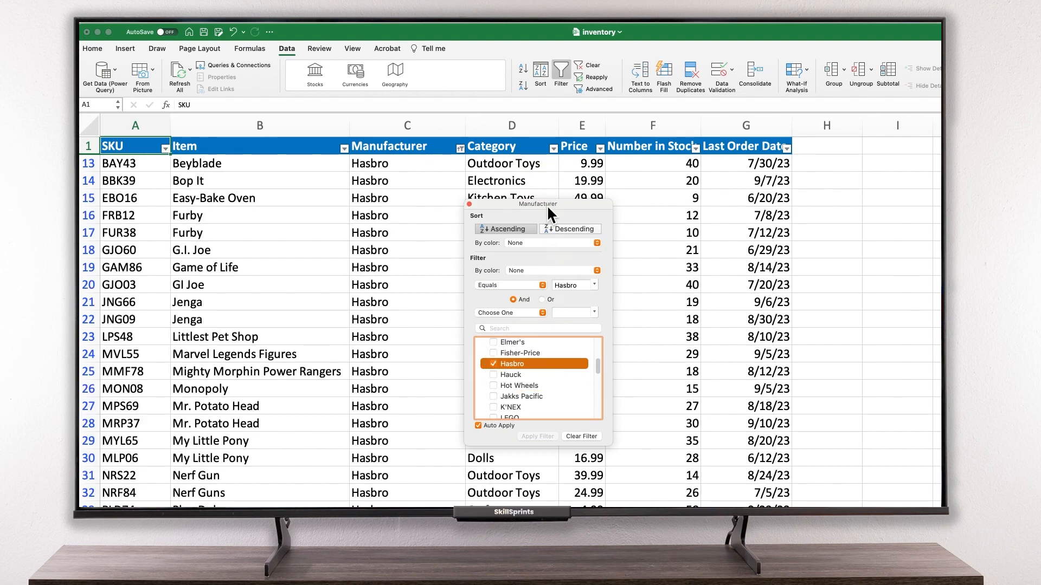
pyautogui.moveTo(547, 204); pyautogui.dragTo(888, 204)
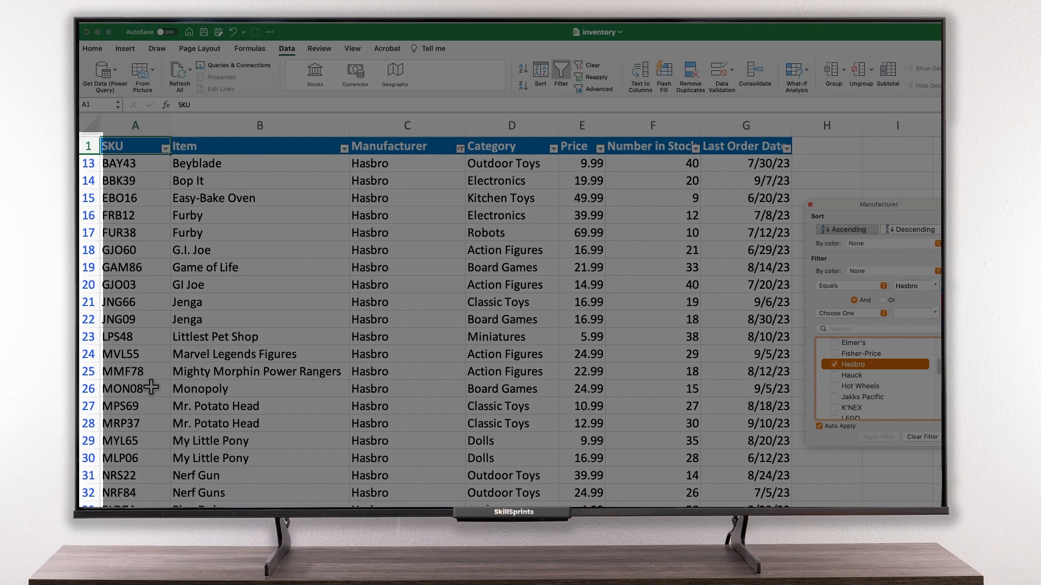
pyautogui.scroll(-2, 142, 437)
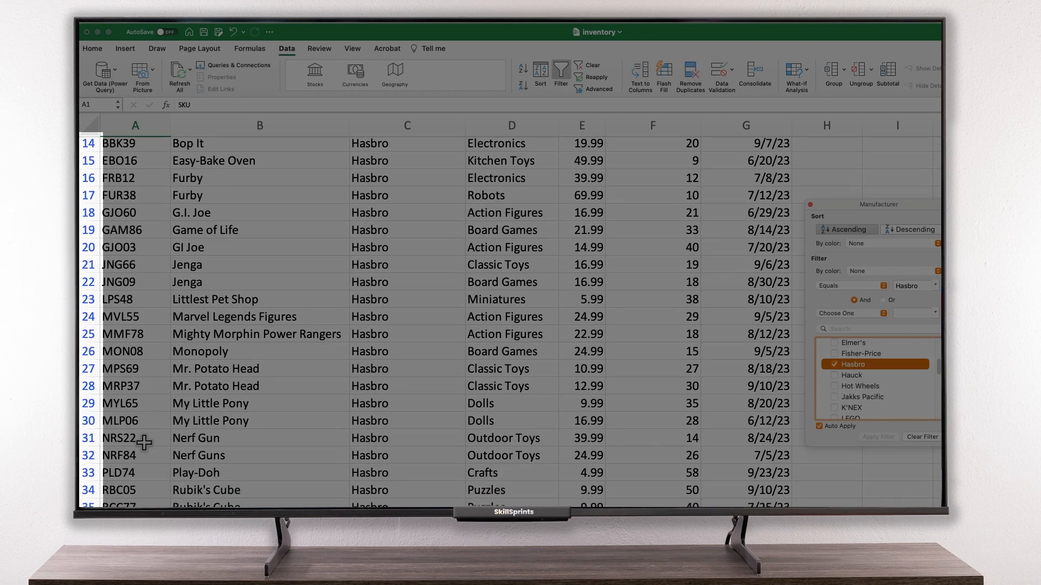
pyautogui.scroll(-10, 144, 443)
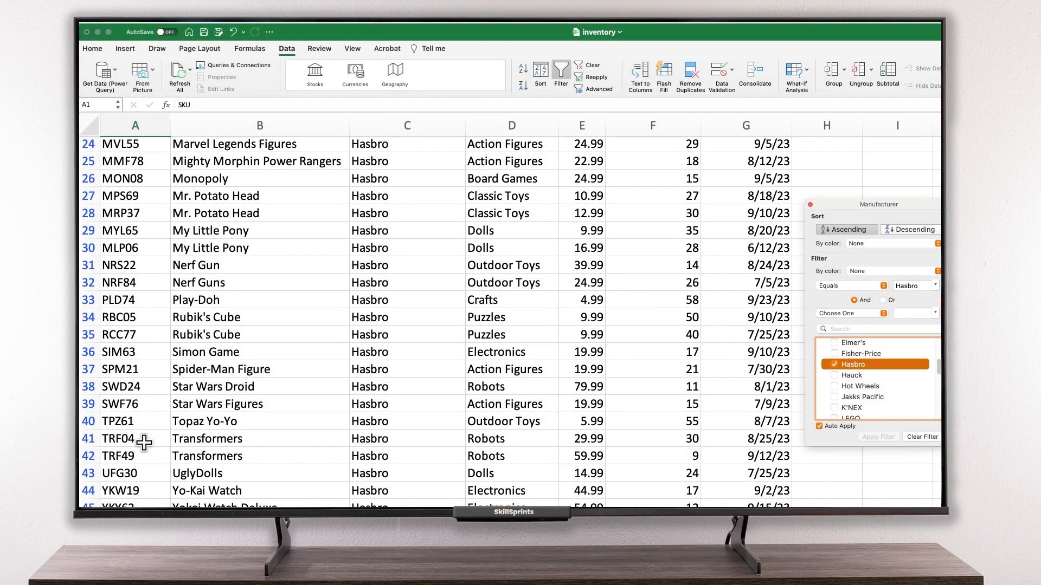
pyautogui.scroll(11, 143, 443)
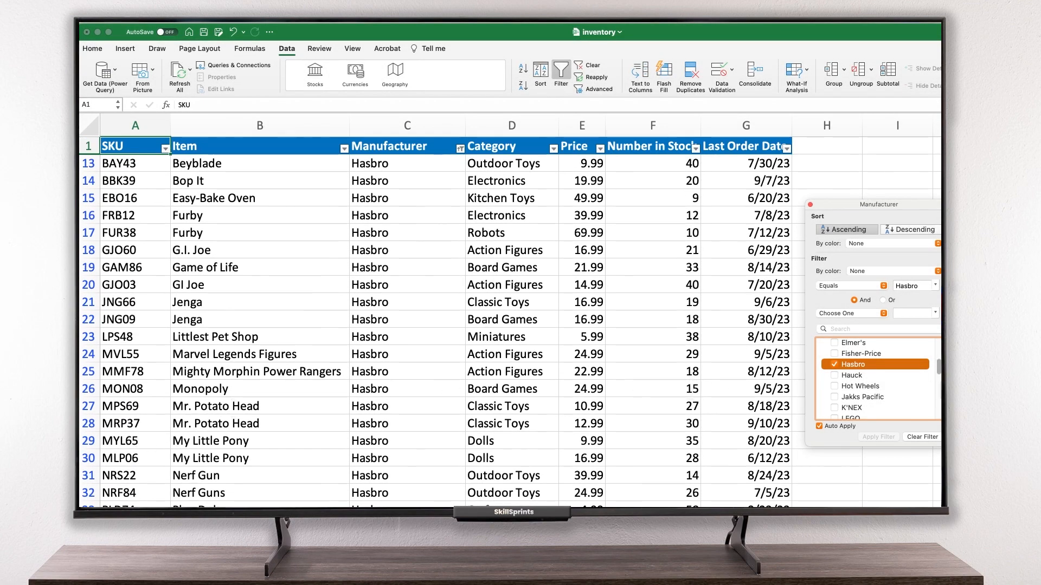
# Step: Add LEGO alongside Hasbro in the Manufacturer filter, check the filtered rows and clear the filter
pyautogui.scroll(-3, 872, 380)
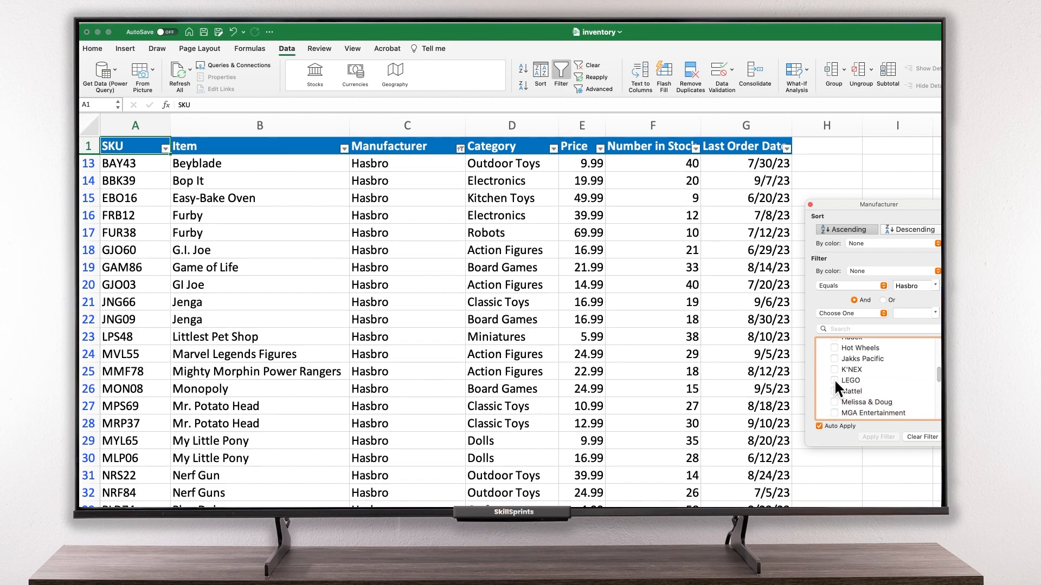
pyautogui.click(835, 381)
pyautogui.scroll(-10, 457, 382)
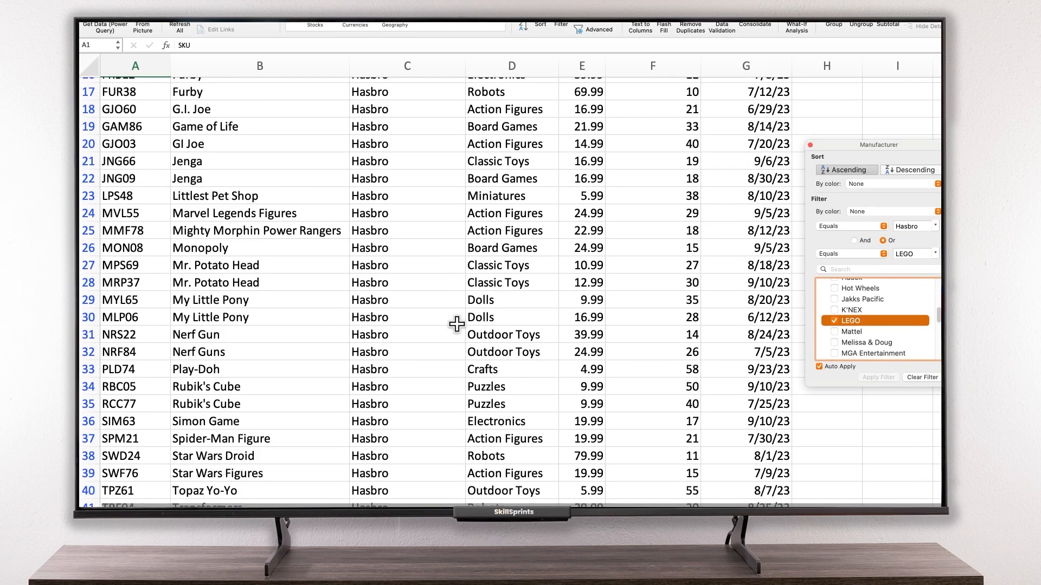
pyautogui.scroll(-4, 456, 324)
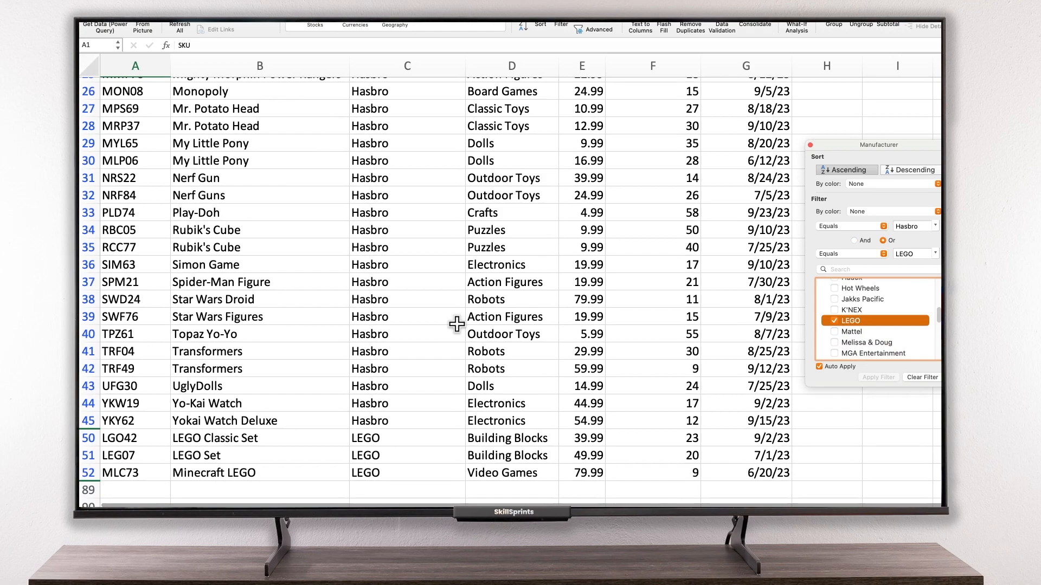
pyautogui.scroll(5, 456, 325)
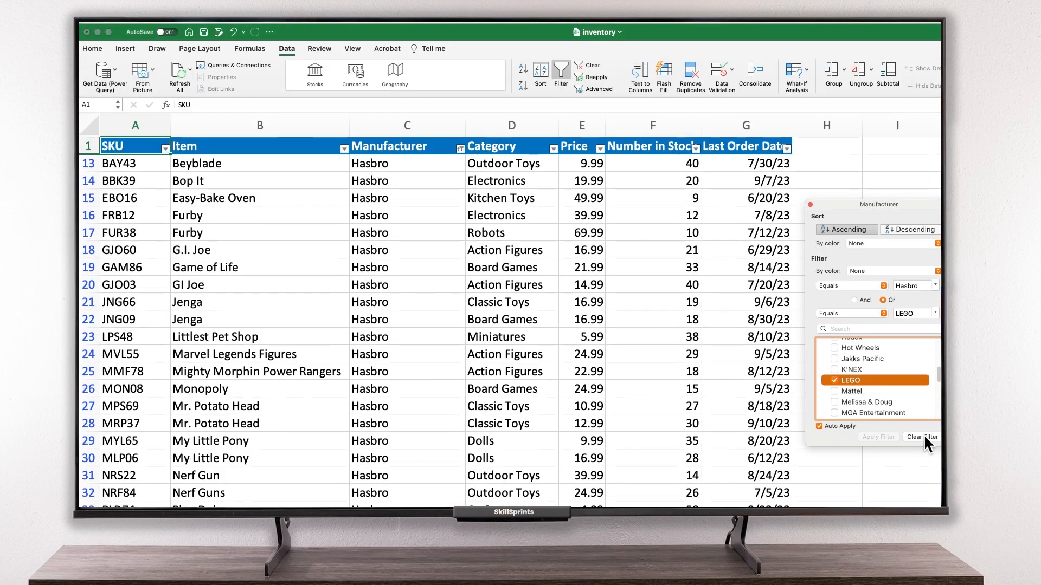
pyautogui.click(924, 436)
pyautogui.click(663, 197)
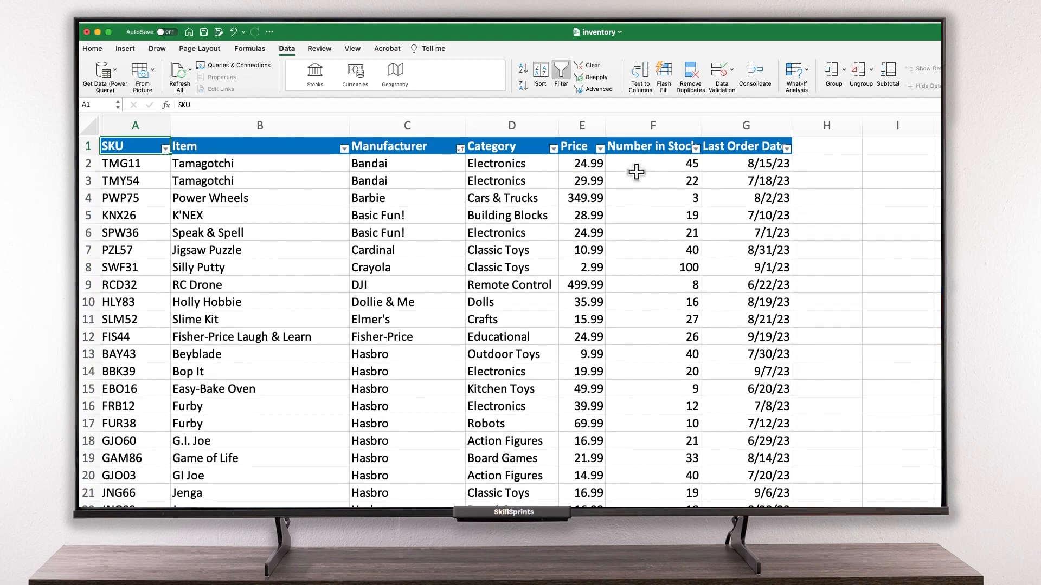
# Step: Filter the Price column to values greater than 100 and clear that filter after viewing the matching rows
pyautogui.click(600, 148)
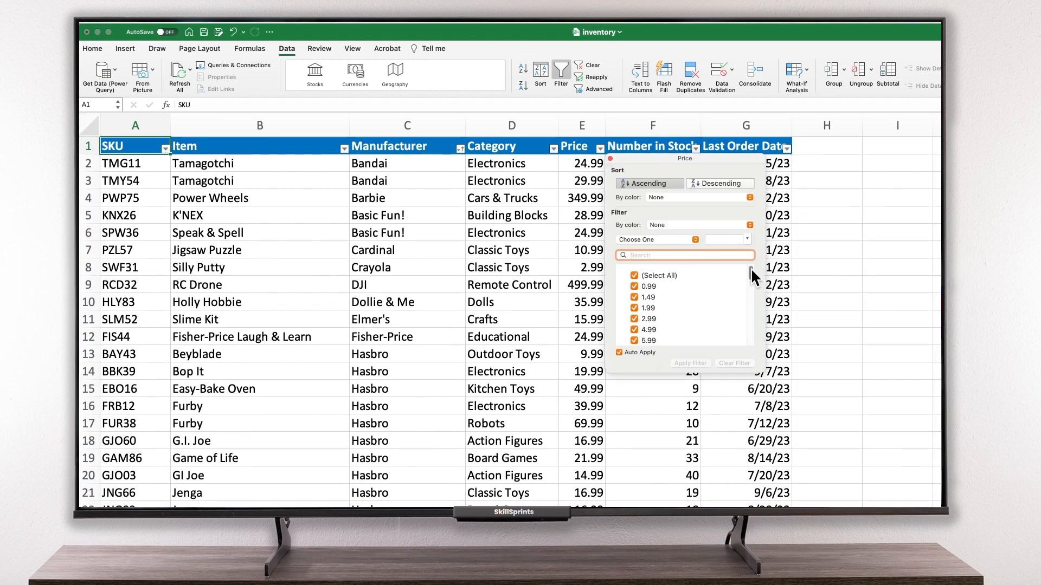
pyautogui.moveTo(752, 273); pyautogui.dragTo(750, 285)
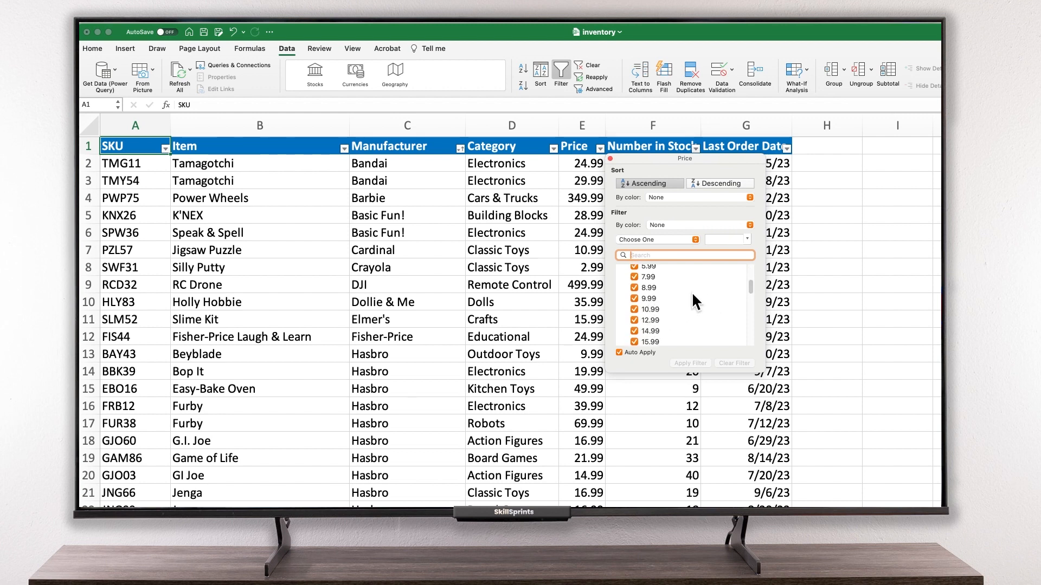
pyautogui.scroll(3, 691, 301)
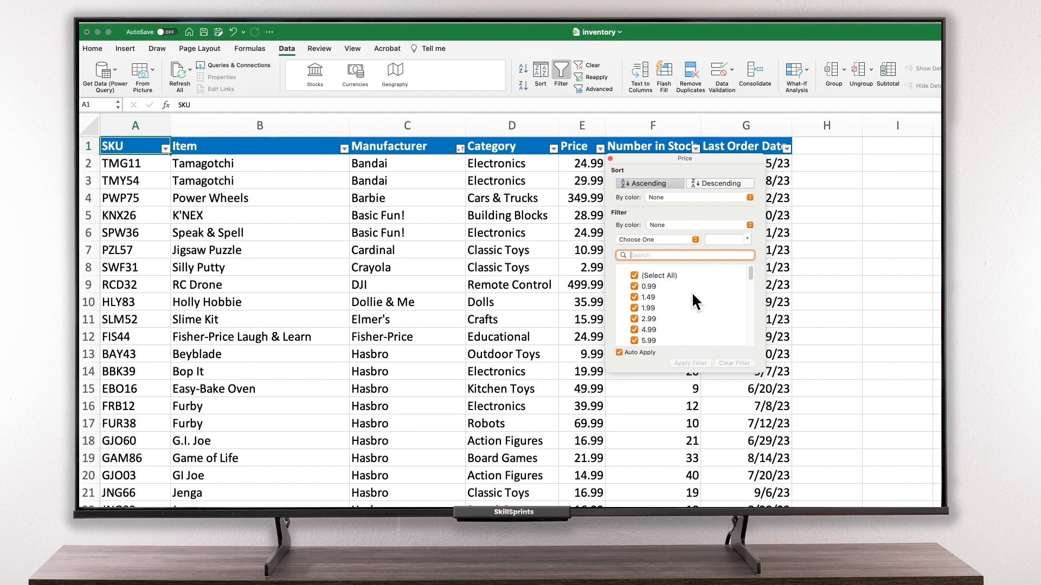
pyautogui.click(692, 243)
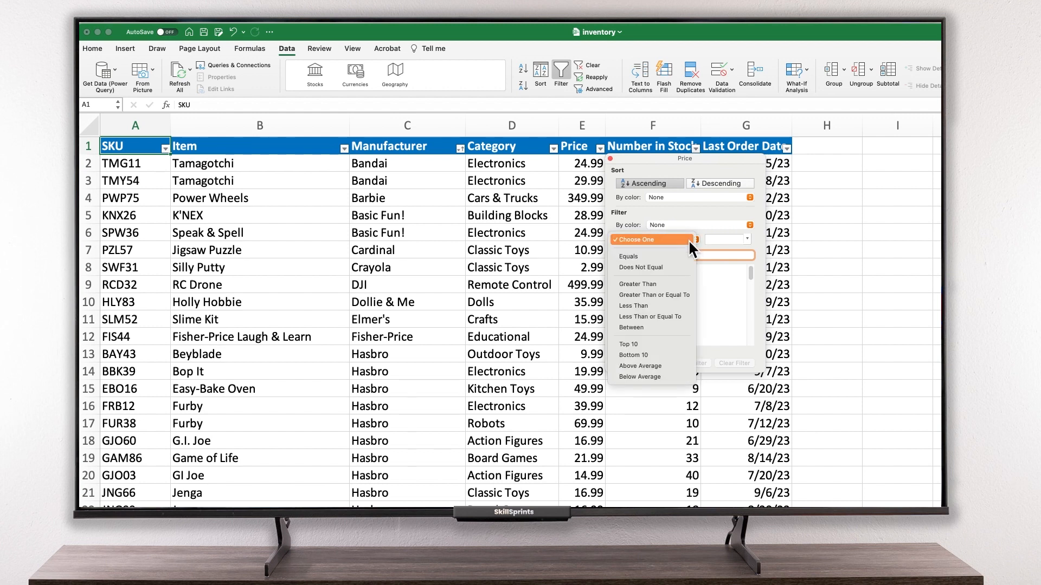
pyautogui.click(683, 283)
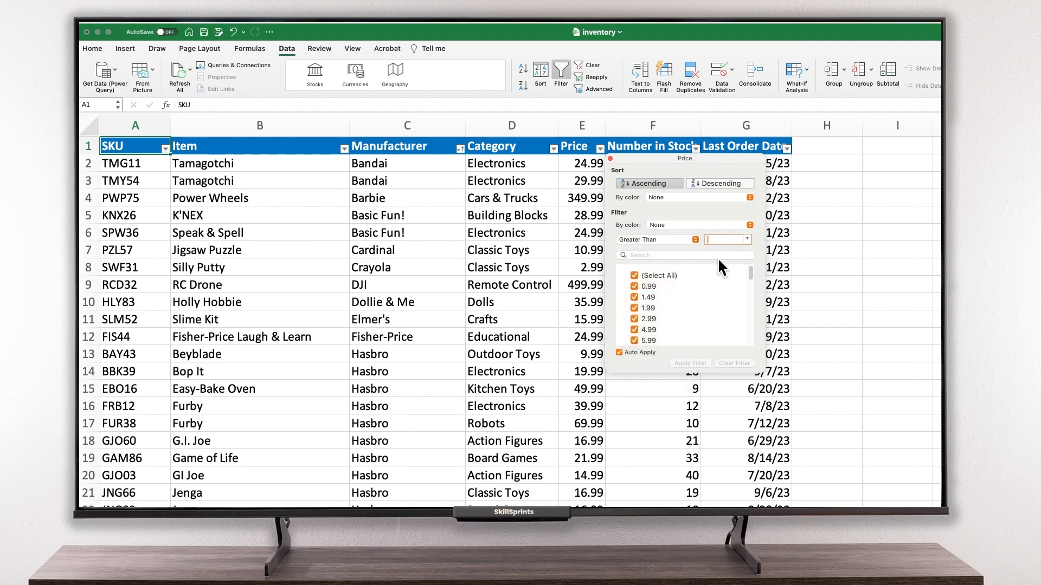
pyautogui.write('100')
pyautogui.moveTo(696, 154); pyautogui.dragTo(682, 298)
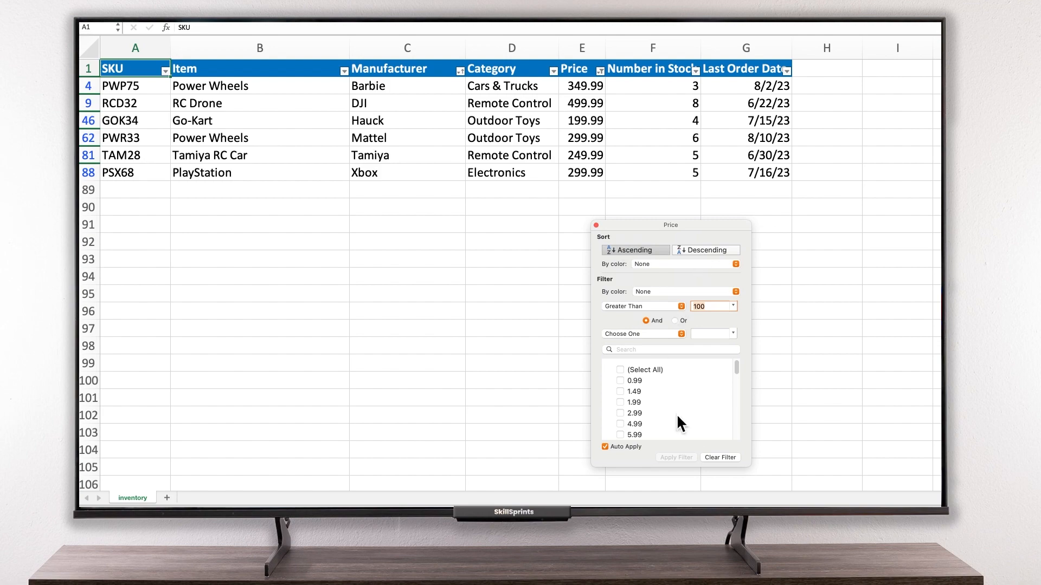
pyautogui.click(723, 456)
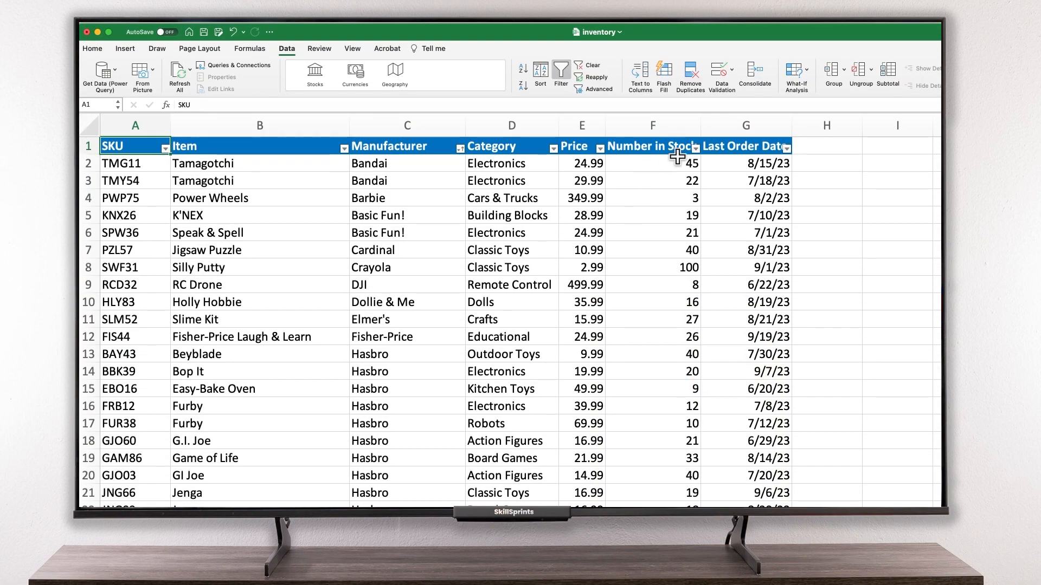
# Step: Filter the Number in Stock column to values less than or equal to 10 and clear that filter after viewing the rows
pyautogui.click(697, 148)
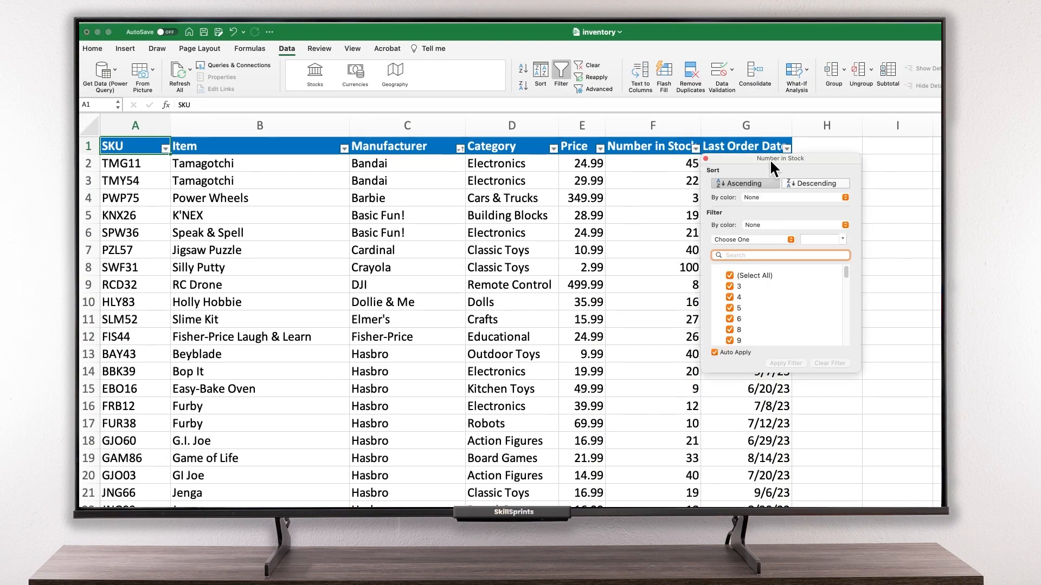
pyautogui.moveTo(773, 159); pyautogui.dragTo(577, 193)
pyautogui.click(588, 272)
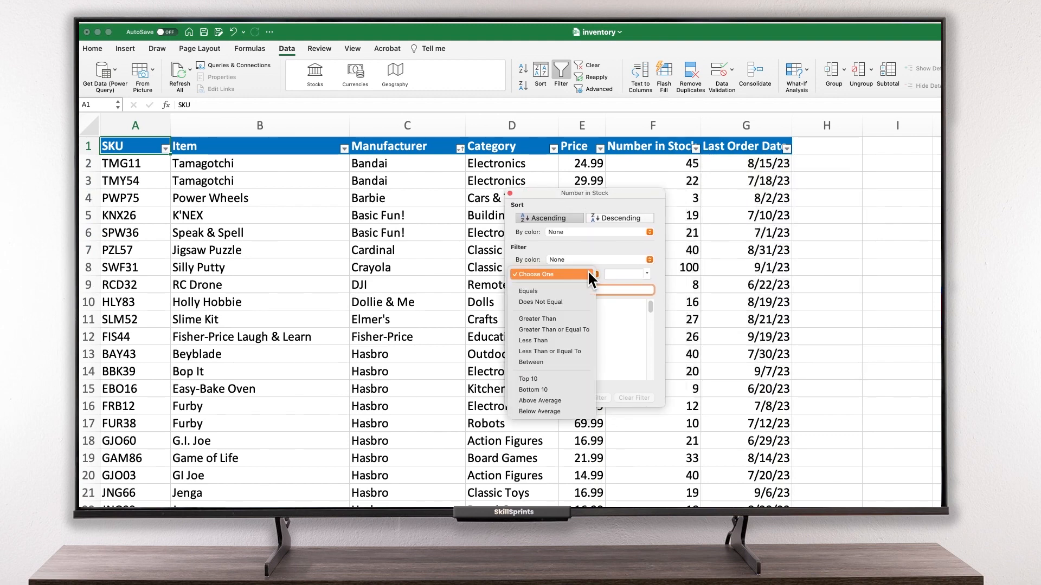
pyautogui.click(574, 350)
pyautogui.write('10')
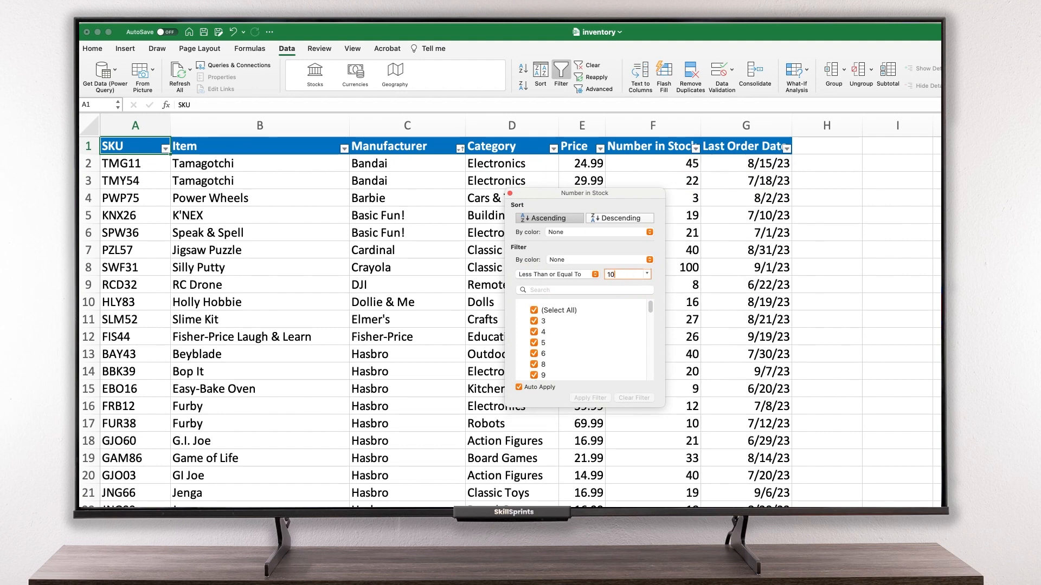
pyautogui.press('Tab')
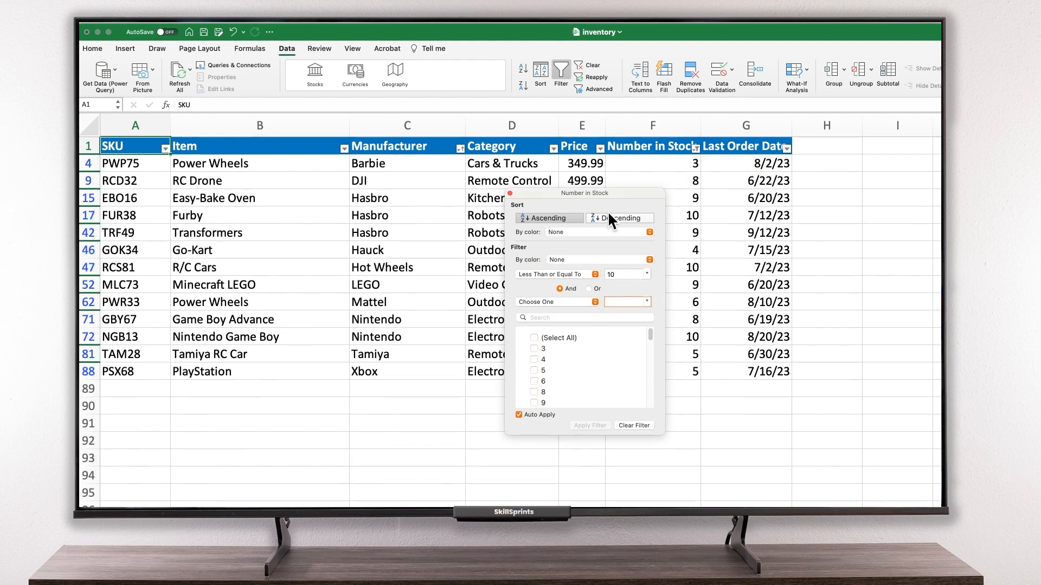
pyautogui.moveTo(609, 194); pyautogui.dragTo(929, 304)
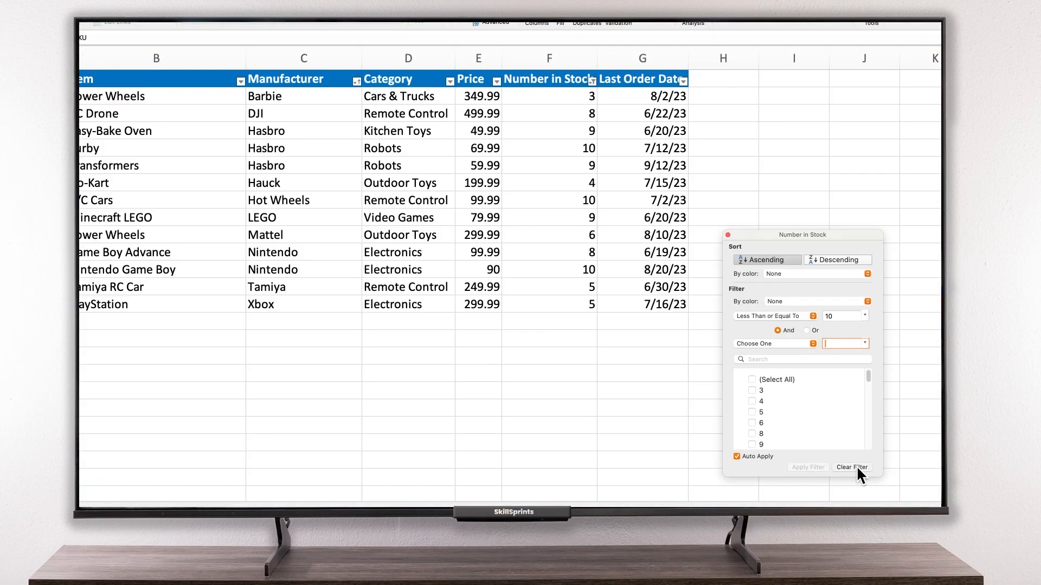
pyautogui.click(855, 467)
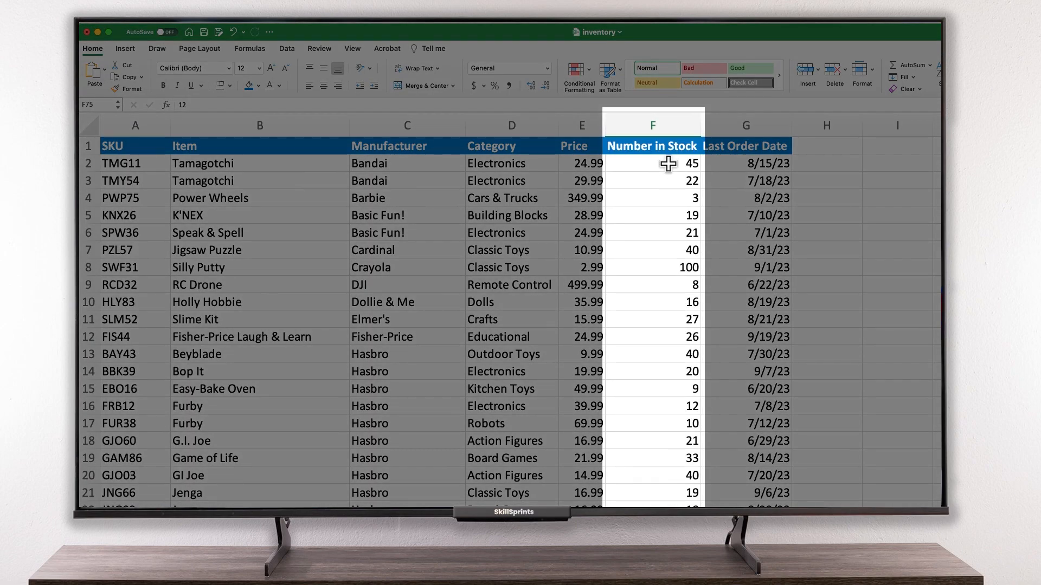
# Step: Start a Highlight Cells rule on the whole Number in Stock column for cell values less than or equal to 10
pyautogui.click(673, 136)
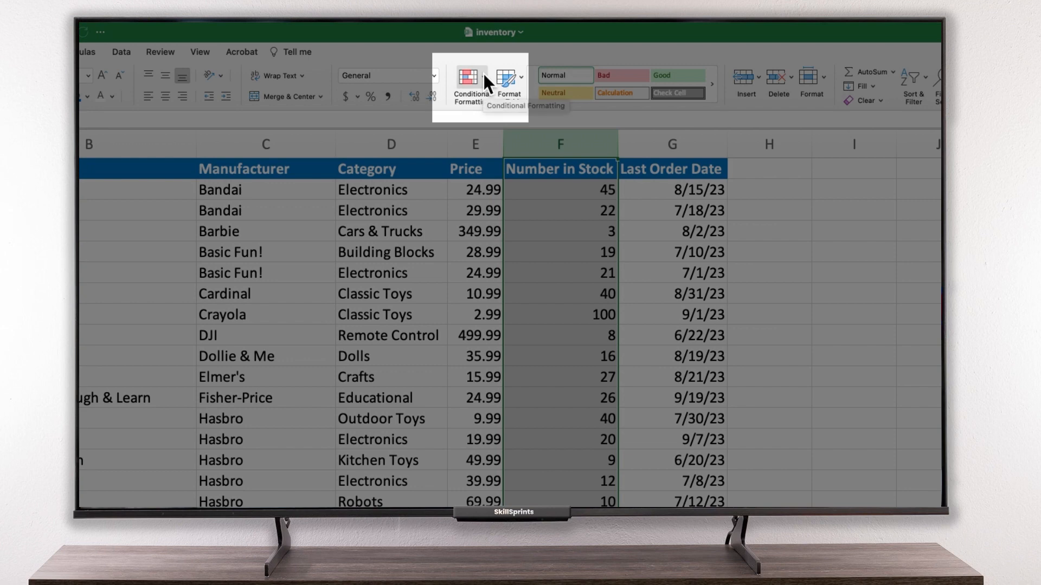
pyautogui.click(484, 76)
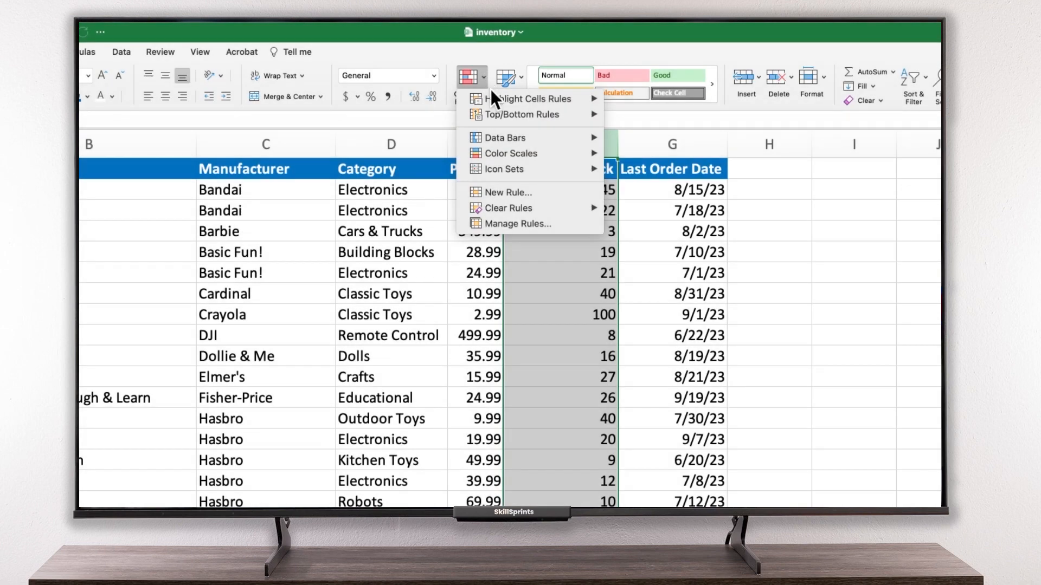
pyautogui.moveTo(494, 101)
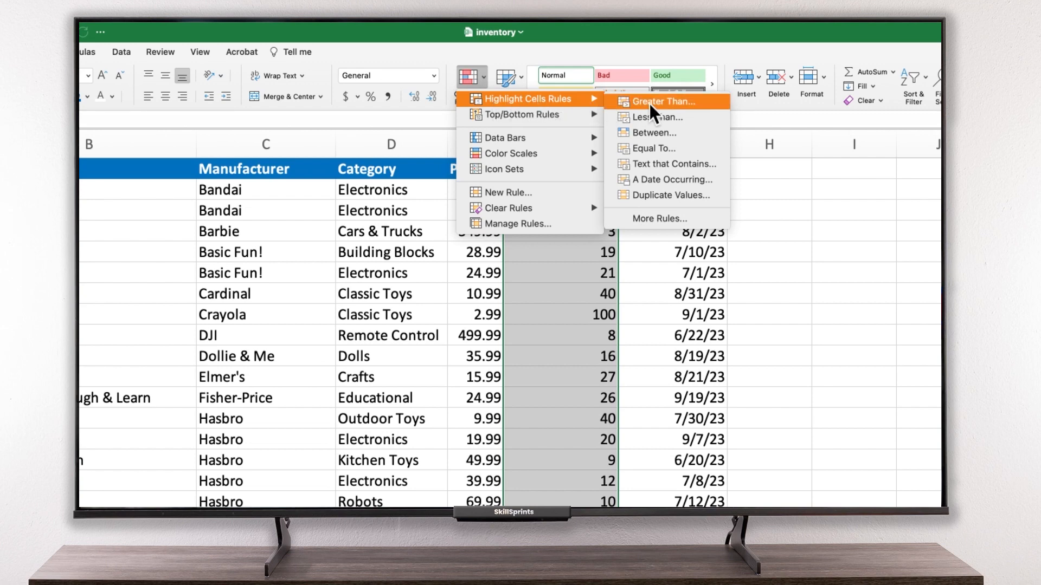
pyautogui.click(690, 116)
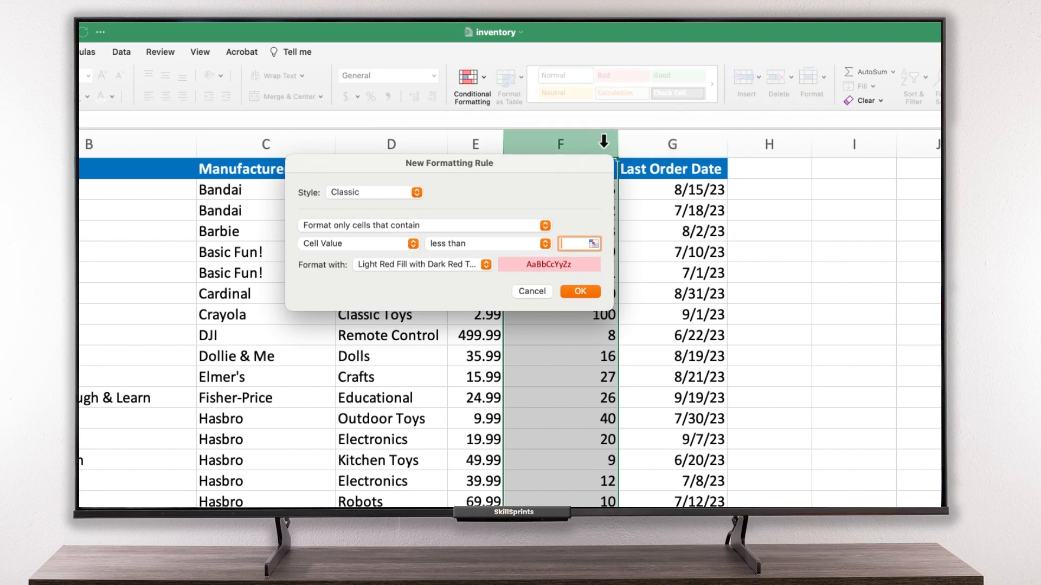
pyautogui.click(477, 243)
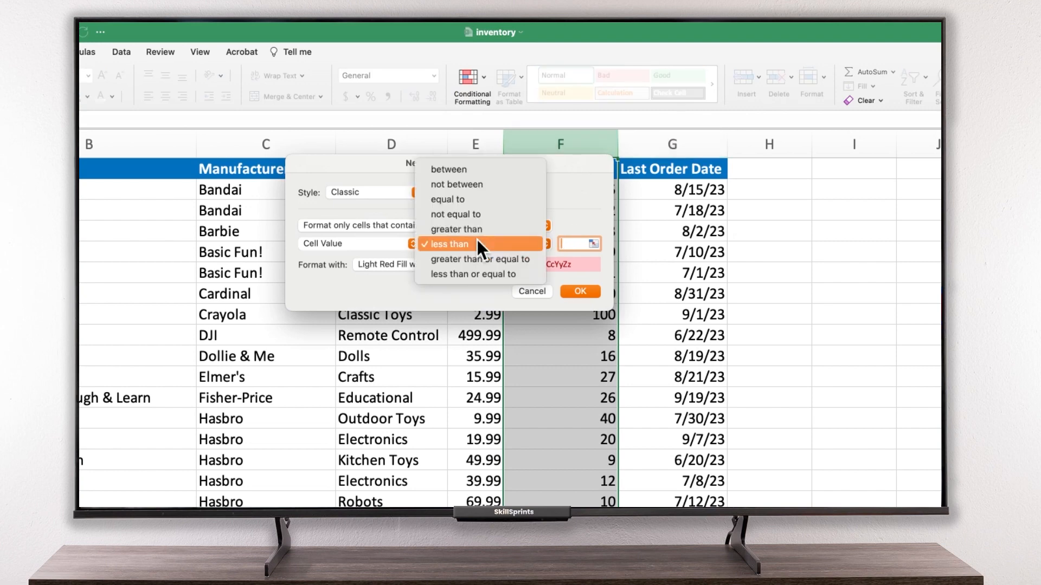
pyautogui.click(485, 275)
pyautogui.write('1')
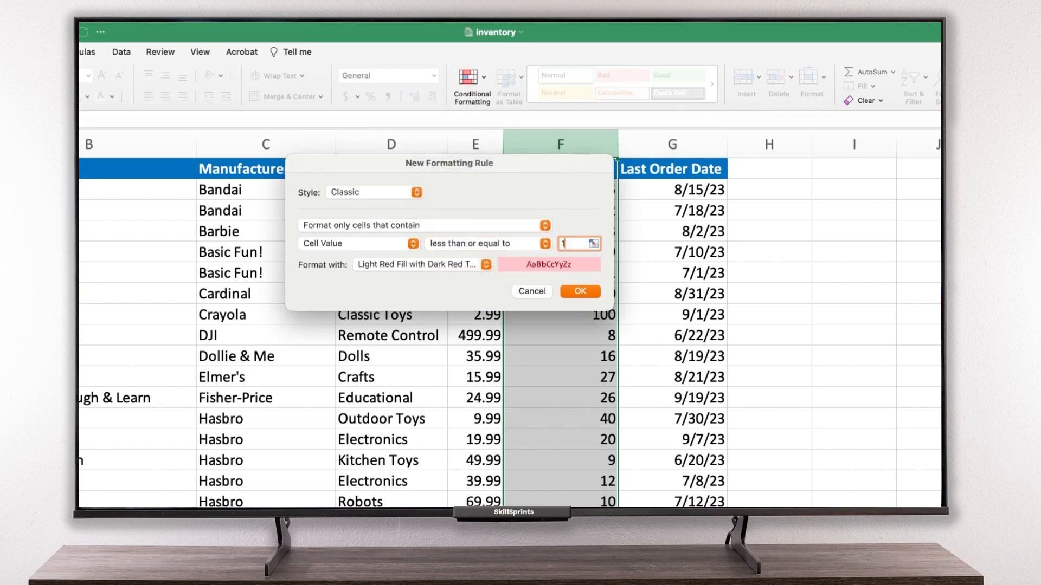
pyautogui.write('0')
# Step: Switch the rule's formatting to a custom format with a standard red background fill
pyautogui.click(481, 266)
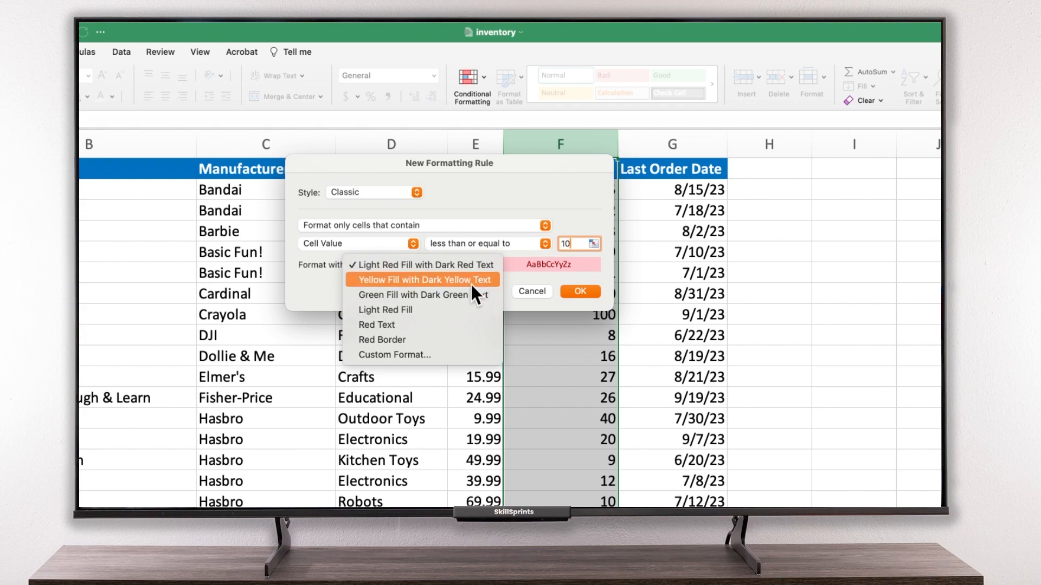
pyautogui.click(457, 335)
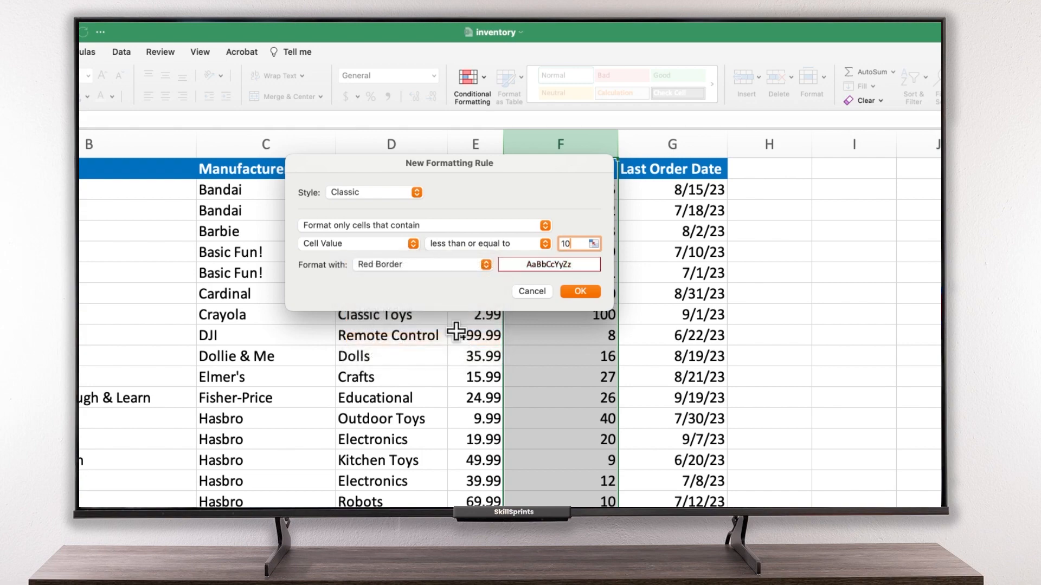
pyautogui.click(482, 264)
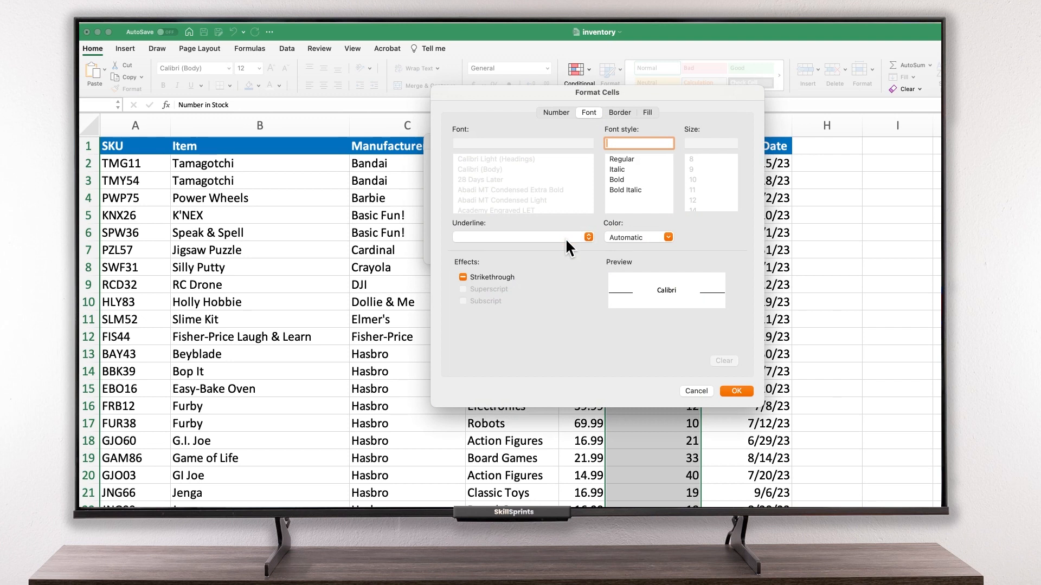
pyautogui.click(645, 113)
pyautogui.click(553, 151)
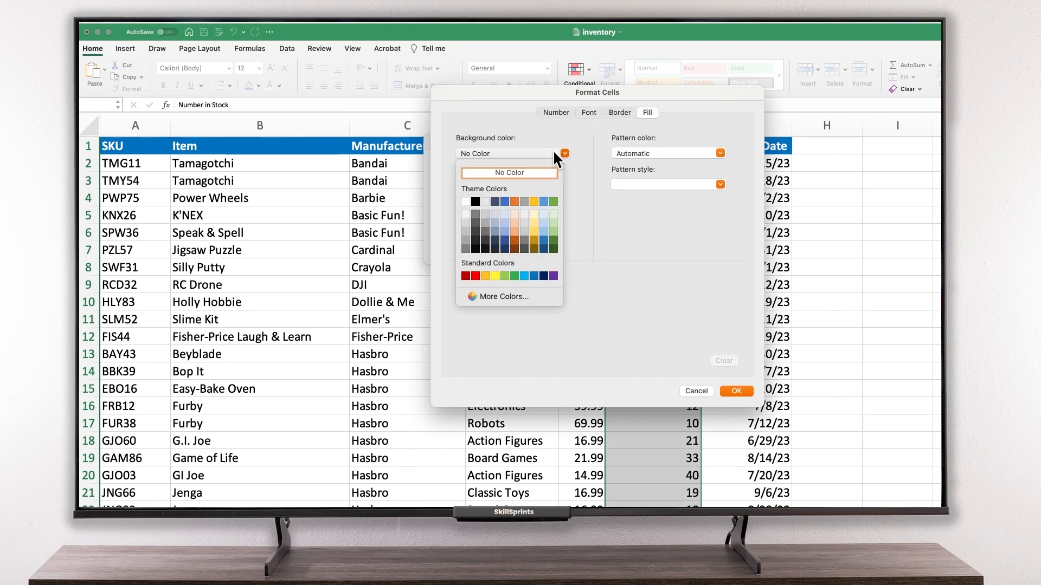
pyautogui.click(477, 270)
# Step: Set the custom format's font color to white and apply the rule to the Number in Stock column
pyautogui.click(591, 112)
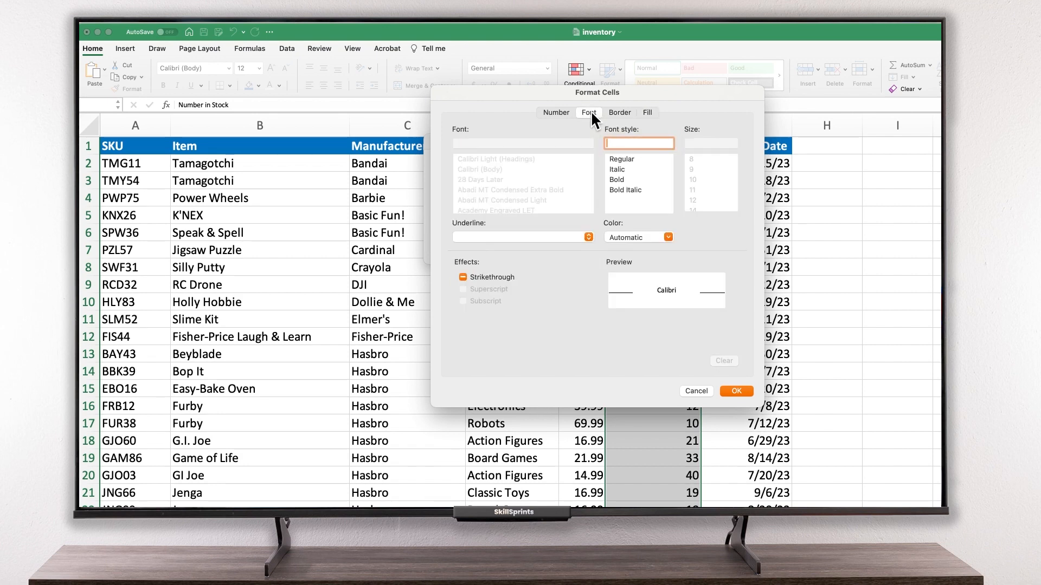
pyautogui.click(666, 237)
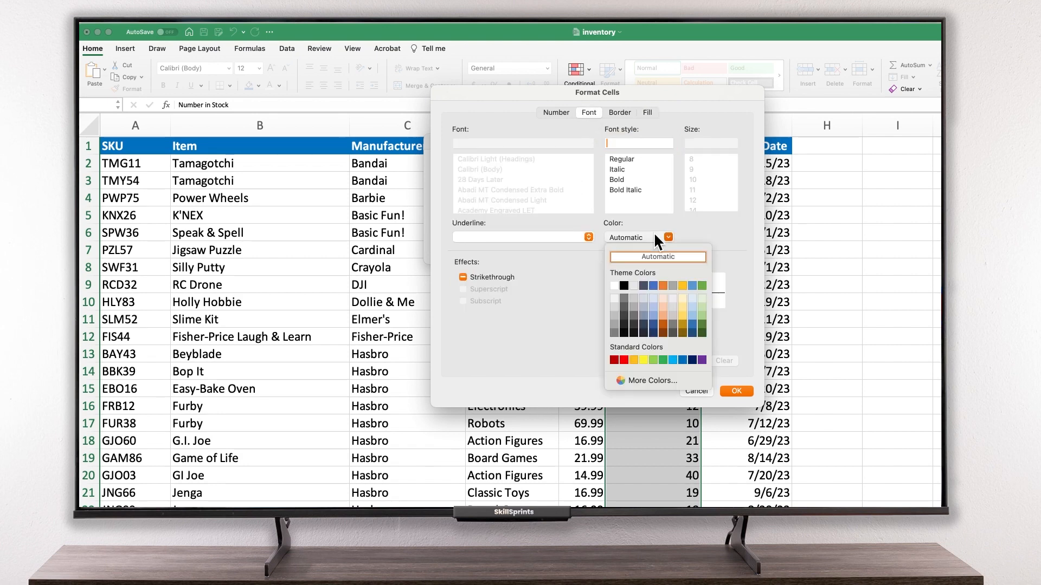
pyautogui.click(614, 286)
pyautogui.click(736, 390)
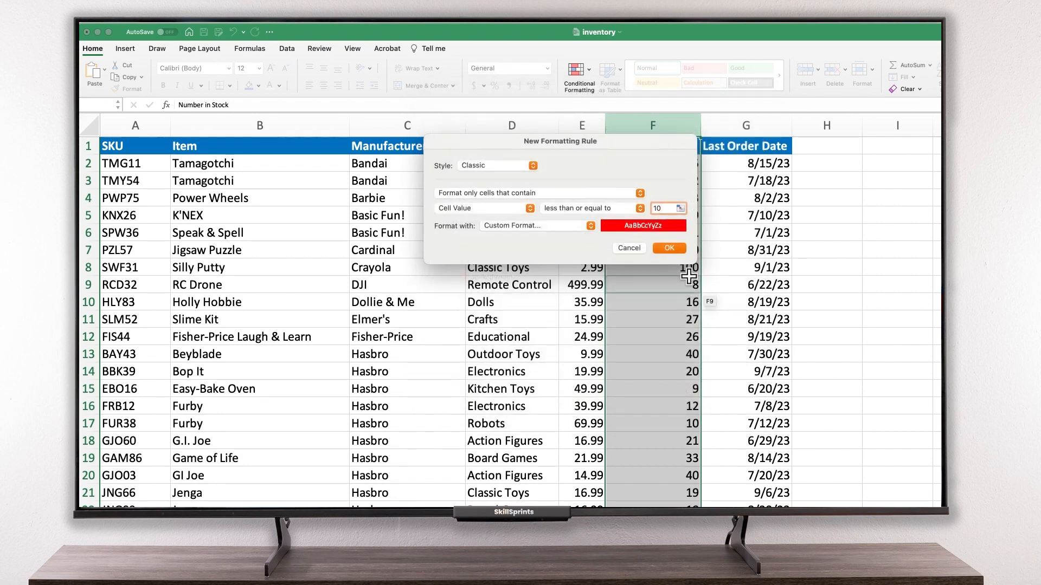
pyautogui.click(669, 249)
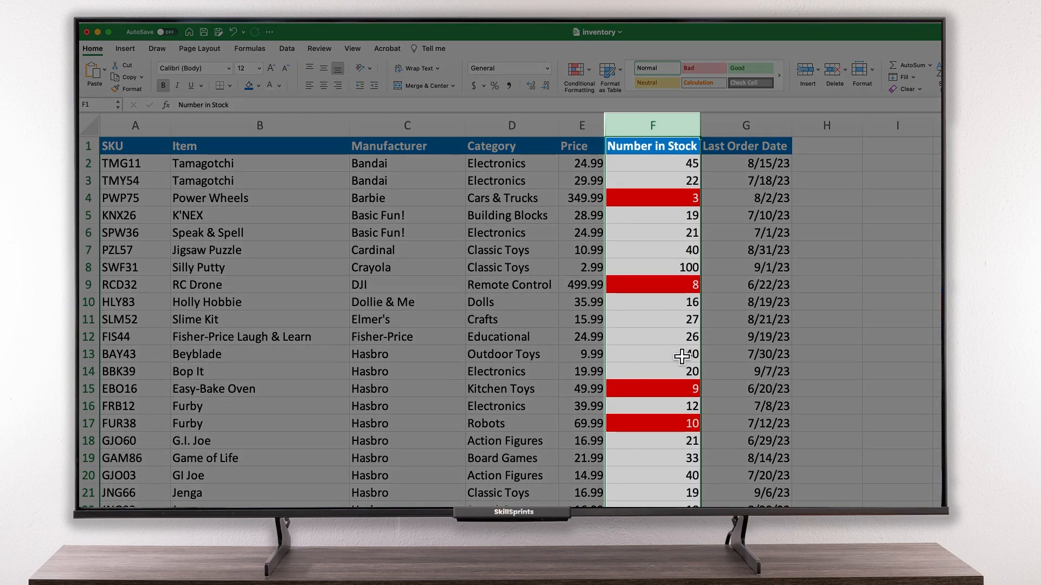
pyautogui.click(682, 355)
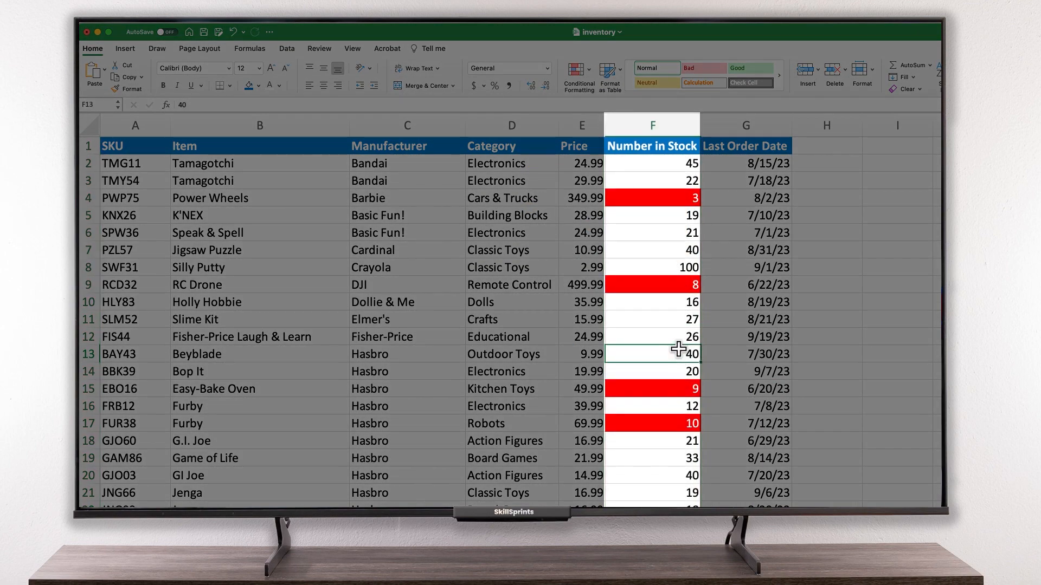